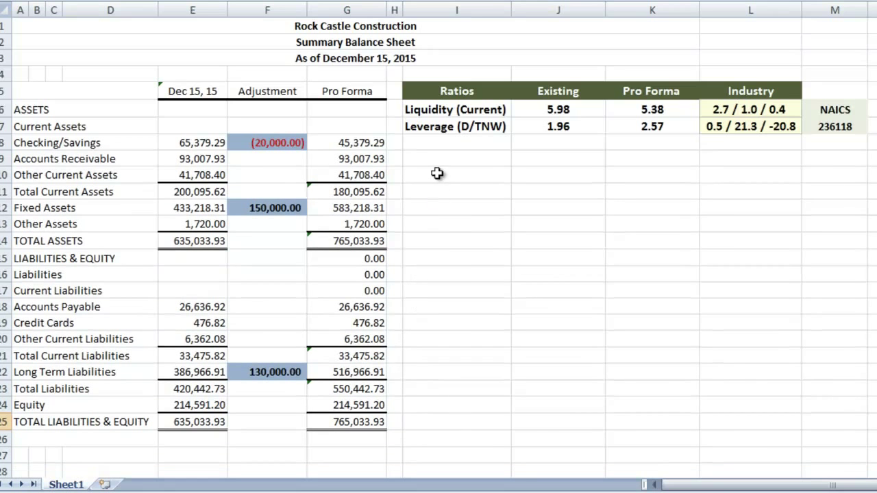
# Step: Enter the labels Purchase Amount, Down Payment, Amount Financed and Interest Rate down from I10
pyautogui.click(437, 174)
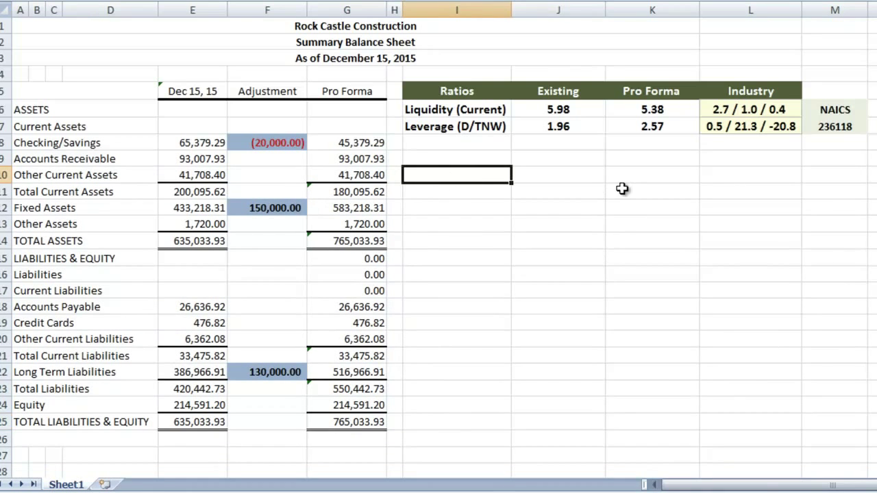
pyautogui.write('Purc')
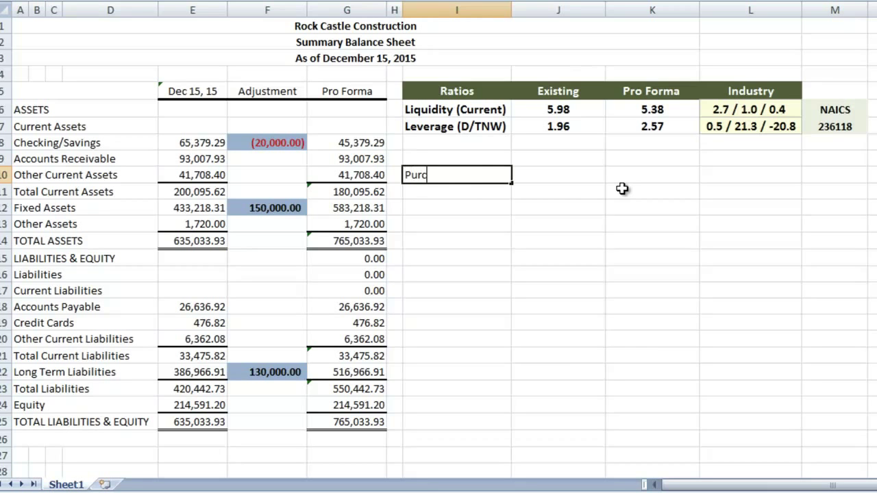
pyautogui.write('hase Amount')
pyautogui.press('Return')
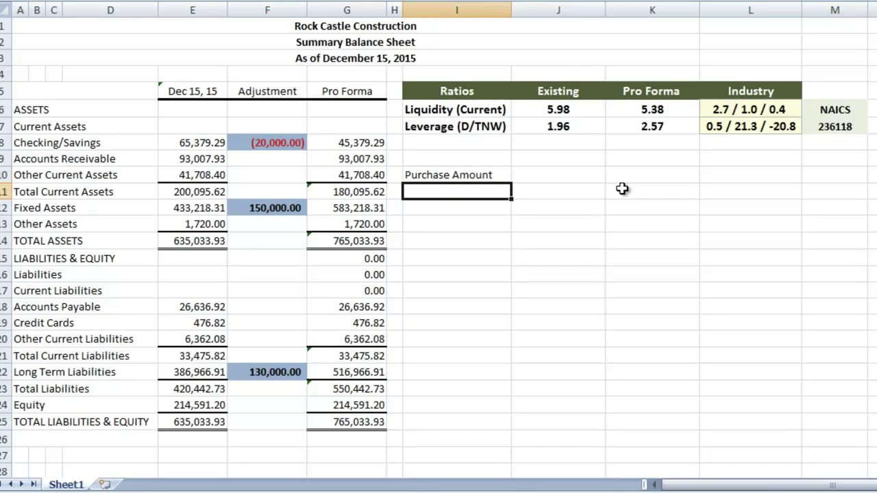
pyautogui.write('Down Payment')
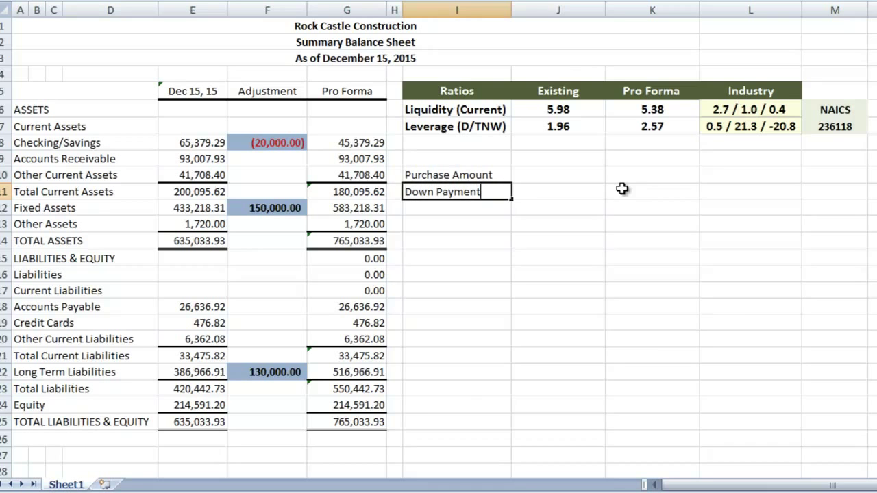
pyautogui.press('Return')
pyautogui.write('Amount Financed')
pyautogui.press('Return')
pyautogui.write('Interest Rate')
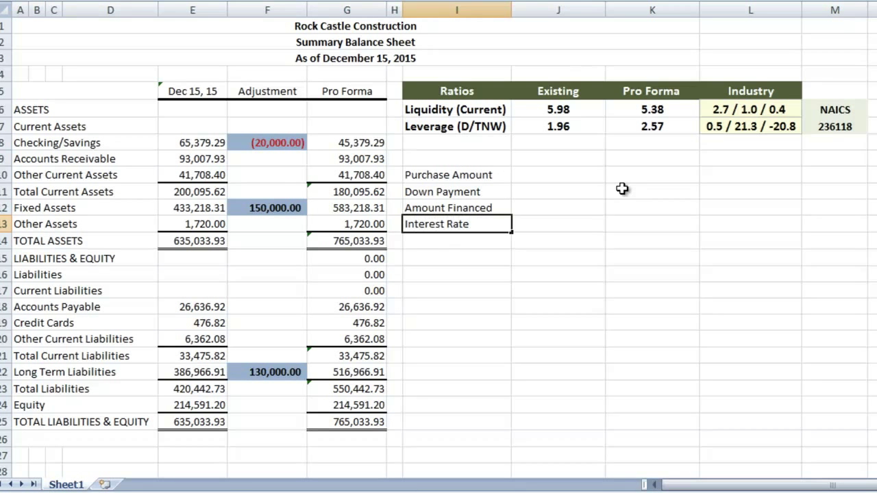
pyautogui.press('Return')
# Step: Continue with Number of Payments, Payment Amount, Total Payments and Interest Expense, then select all eight labels
pyautogui.write('Number')
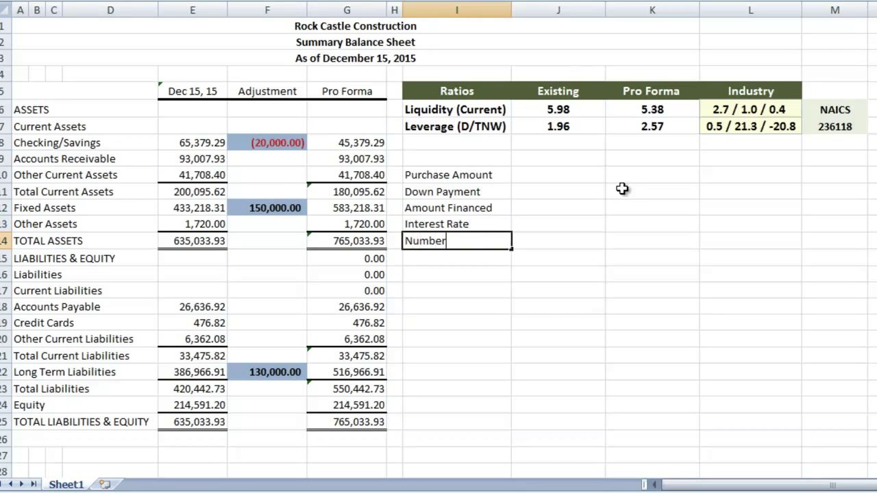
pyautogui.write(' of Payments')
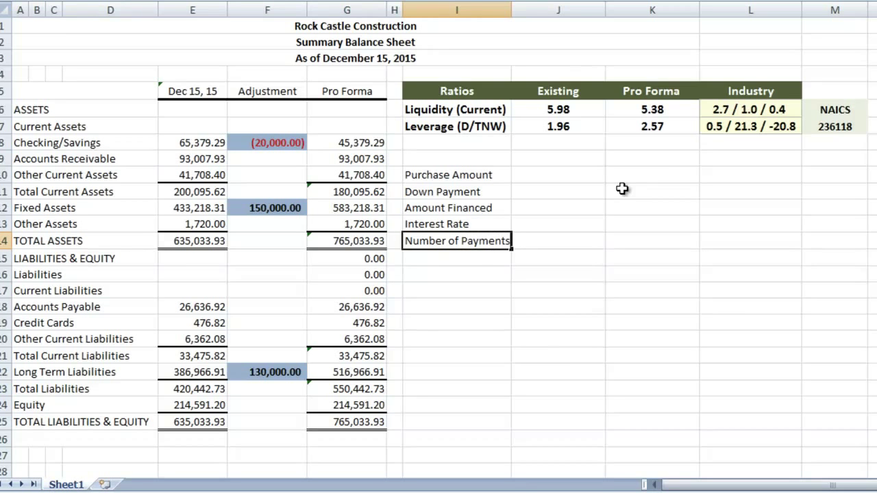
pyautogui.press('Return')
pyautogui.write('Payment Amount')
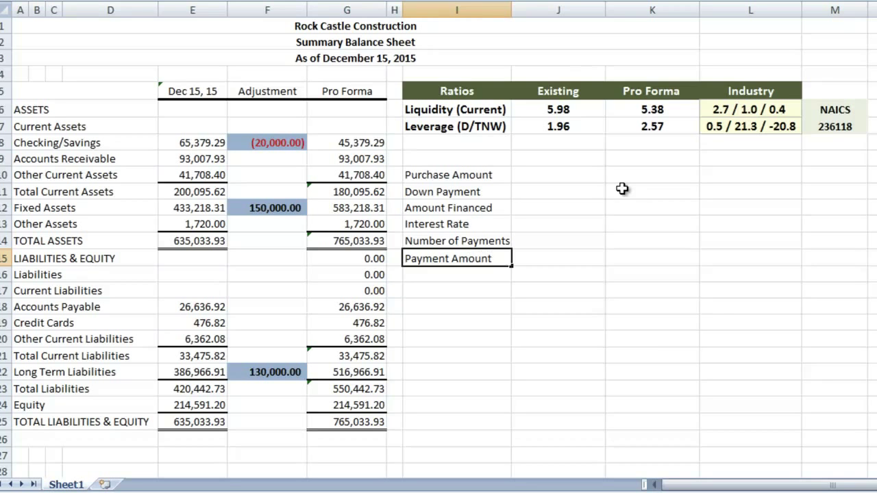
pyautogui.press('Return')
pyautogui.write('Total Payments')
pyautogui.press('Return')
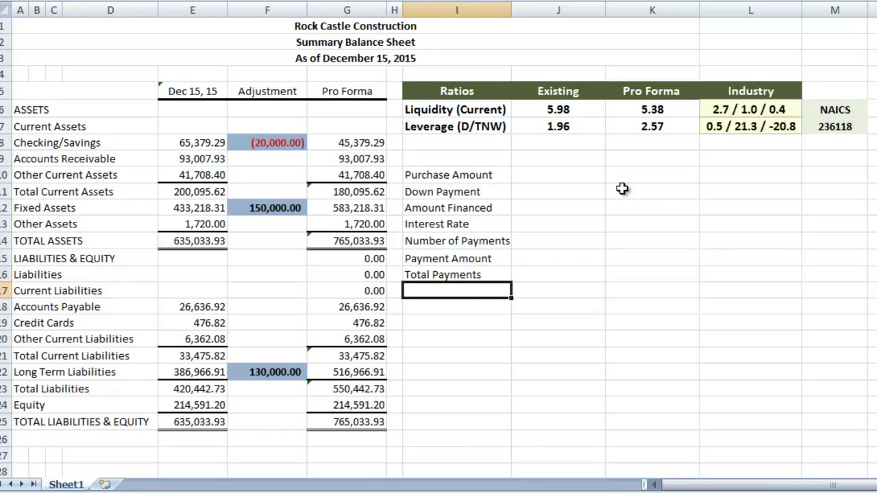
pyautogui.write('Interest Exp')
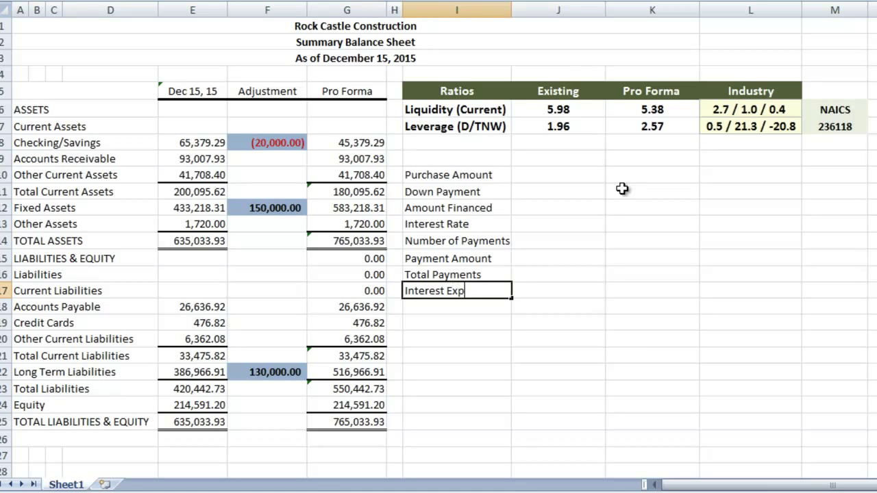
pyautogui.write('ense')
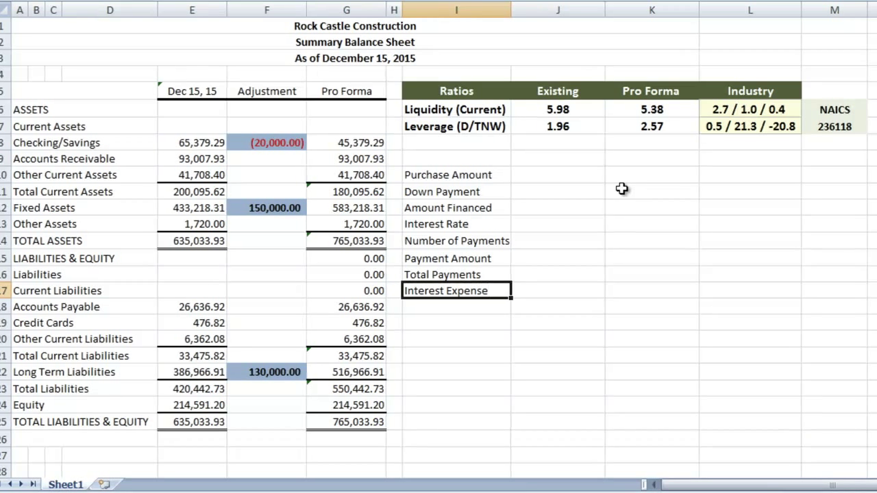
pyautogui.hotkey('shift', 'Up')
pyautogui.hotkey('shift', 'Up')
pyautogui.hotkey('shift', 'Up')
pyautogui.hotkey('shift', 'Up')
pyautogui.hotkey('shift', 'Up')
pyautogui.hotkey('shift', 'Up')
pyautogui.hotkey('shift', 'Up')
# Step: Give the loan labels I10:I17 a dark red-brown fill with bold white text
pyautogui.hotkey('ctrl', '1')
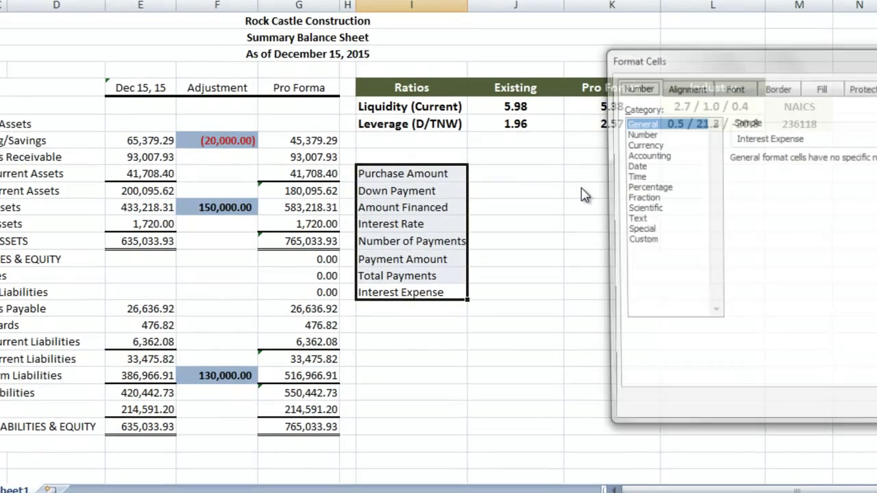
pyautogui.moveTo(728, 63); pyautogui.dragTo(583, 69)
pyautogui.click(678, 97)
pyautogui.click(565, 235)
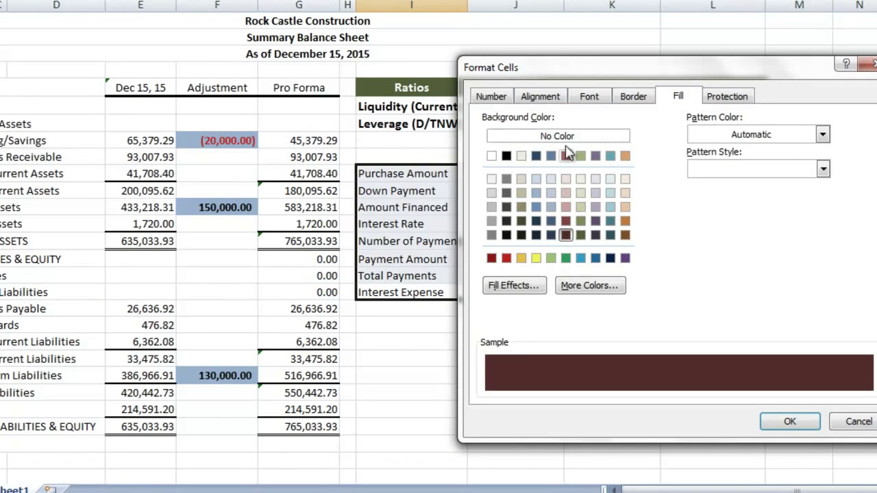
pyautogui.click(589, 96)
pyautogui.click(786, 234)
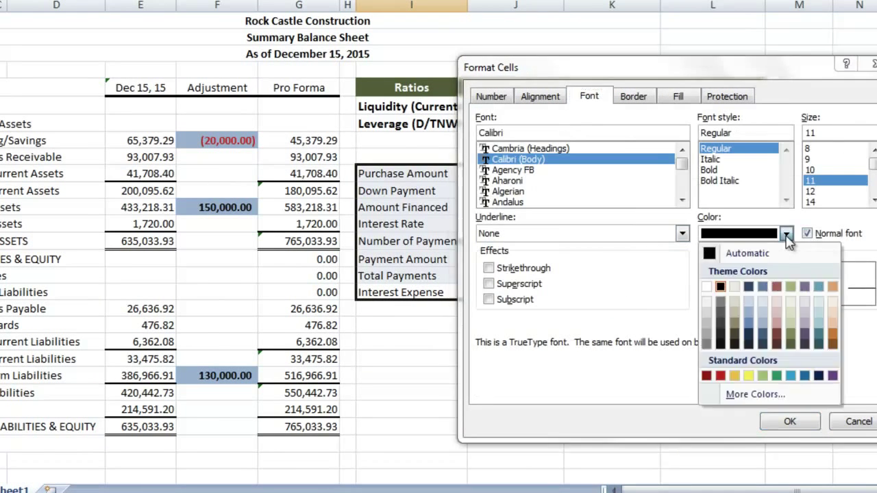
pyautogui.click(706, 287)
pyautogui.click(790, 421)
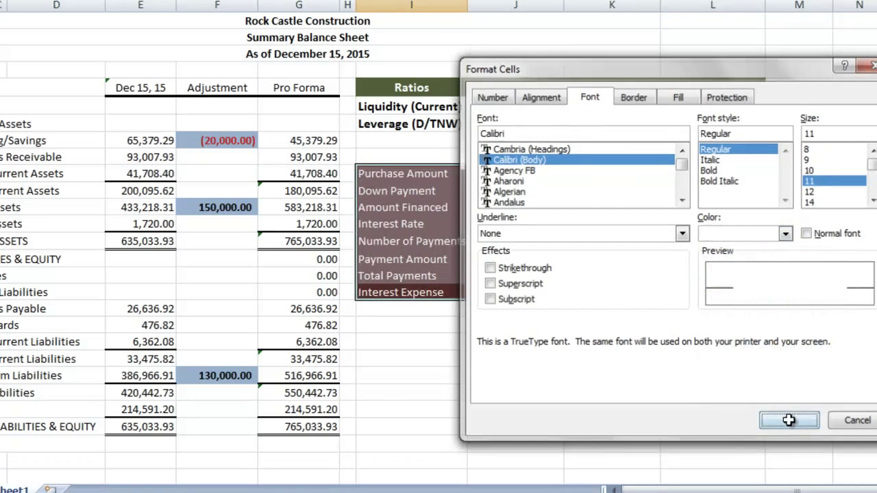
pyautogui.hotkey('ctrl', 'b')
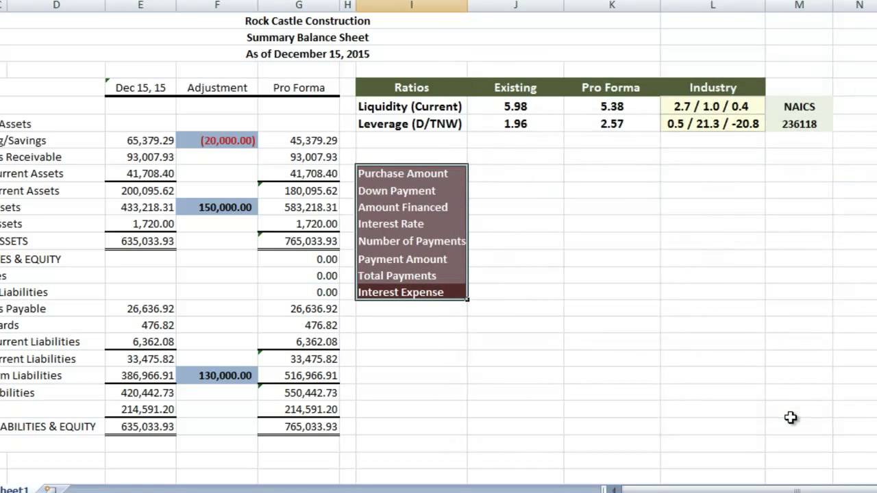
# Step: Format value cells J10:J17 as Number with a thousands separator
pyautogui.moveTo(502, 176); pyautogui.dragTo(502, 296)
pyautogui.hotkey('ctrl', '1')
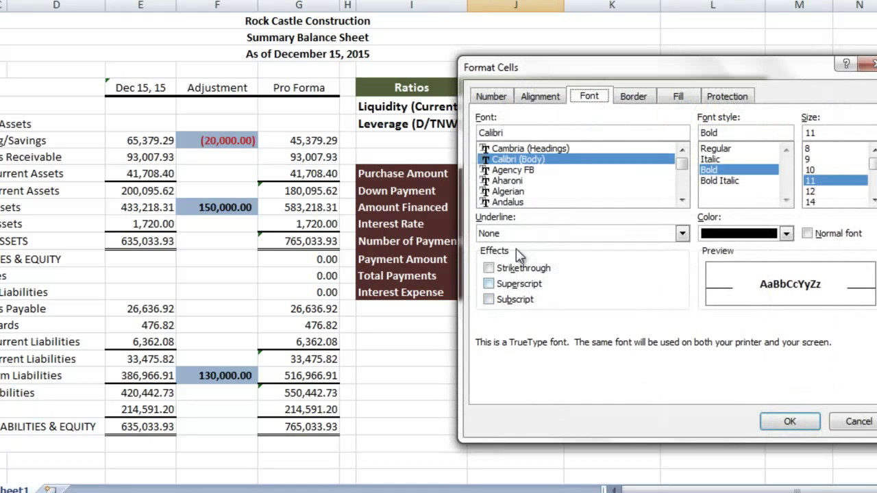
pyautogui.click(491, 96)
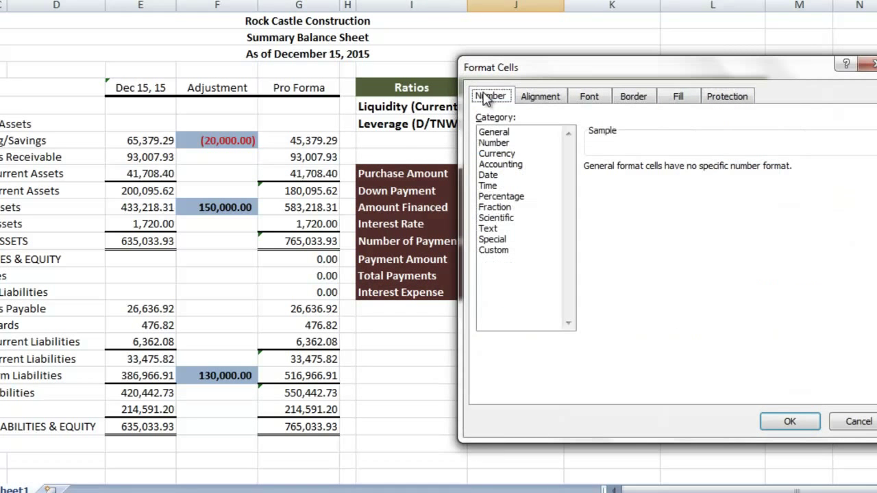
pyautogui.click(494, 144)
pyautogui.click(589, 188)
pyautogui.click(789, 421)
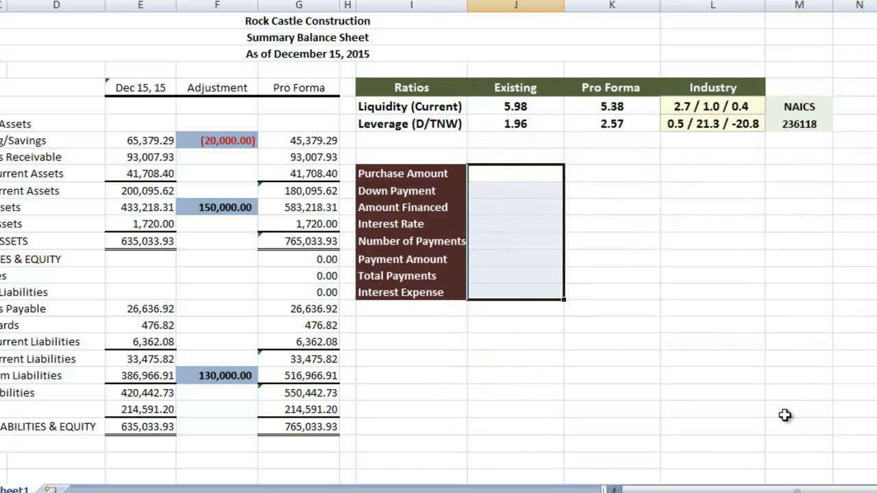
# Step: Enter a 150,000 Purchase Amount and a 20,000 Down Payment
pyautogui.click(483, 174)
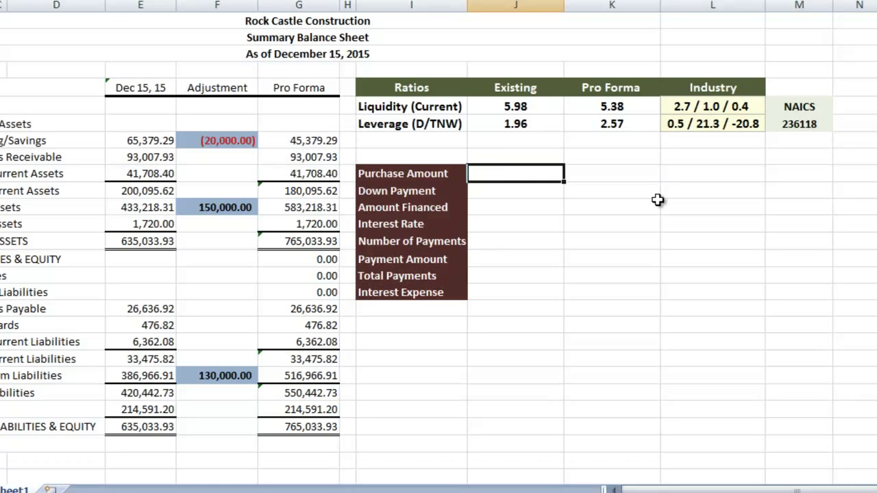
pyautogui.write('150000')
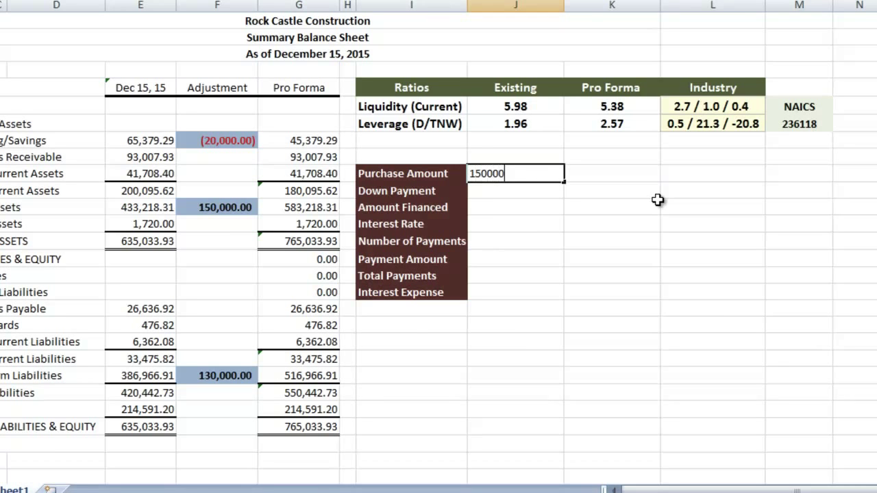
pyautogui.press('Return')
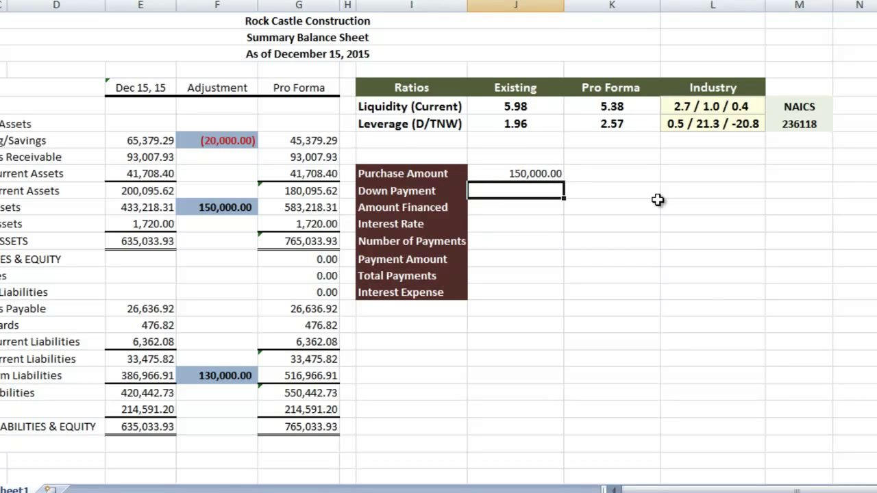
pyautogui.write('20000')
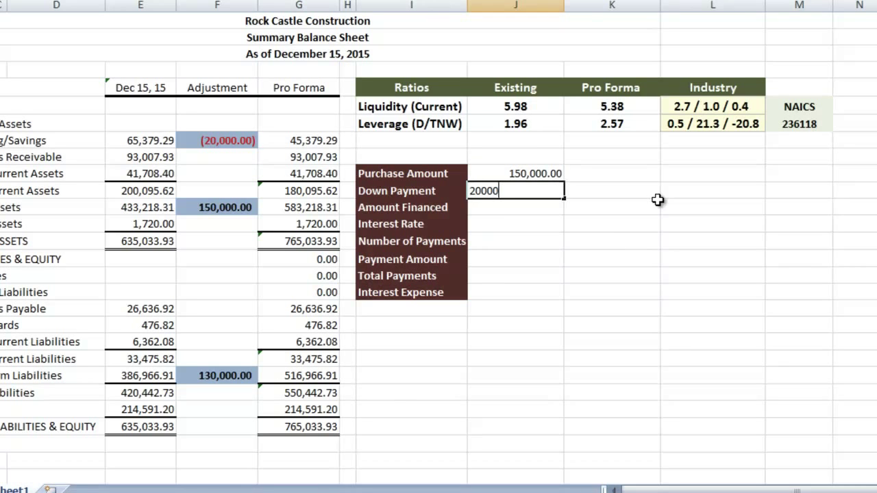
pyautogui.press('Return')
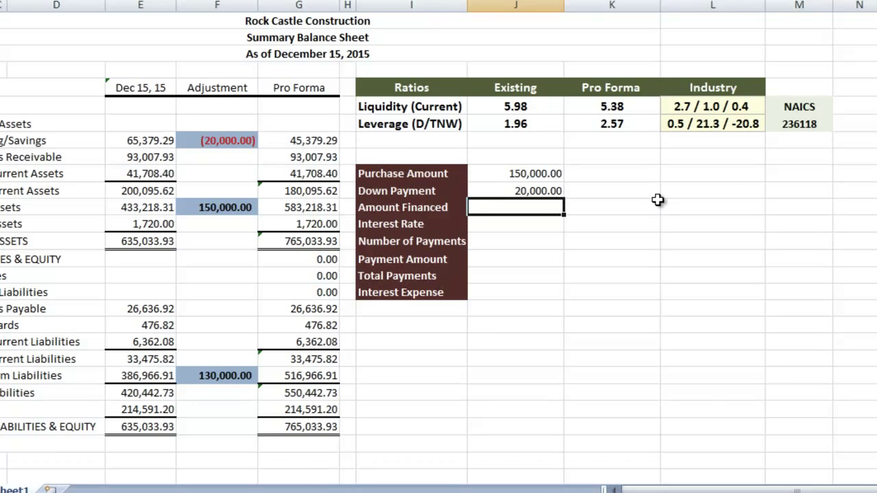
# Step: Compute Amount Financed as Purchase Amount minus Down Payment, giving 130,000
pyautogui.write('=')
pyautogui.press('Up')
pyautogui.press('Up')
pyautogui.write('-')
pyautogui.press('Up')
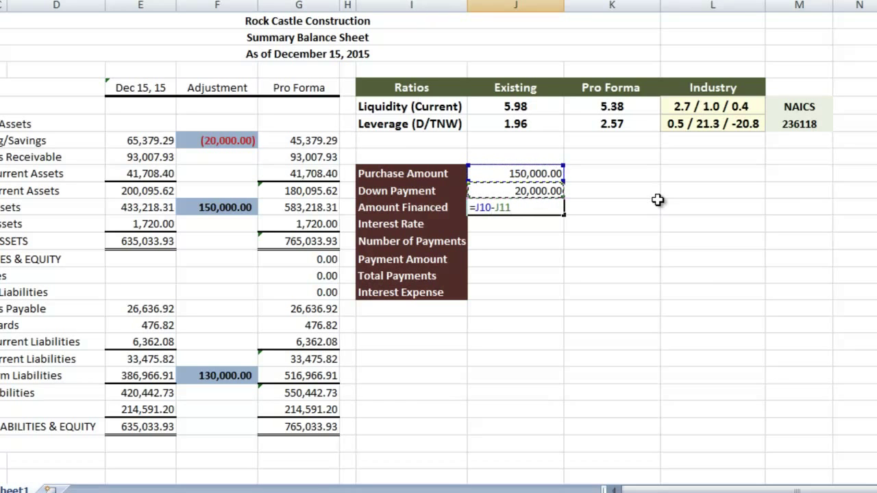
pyautogui.press('Return')
# Step: Enter a 0.06 Interest Rate shown as 6%, and =5*12 Number of Payments
pyautogui.write('.06')
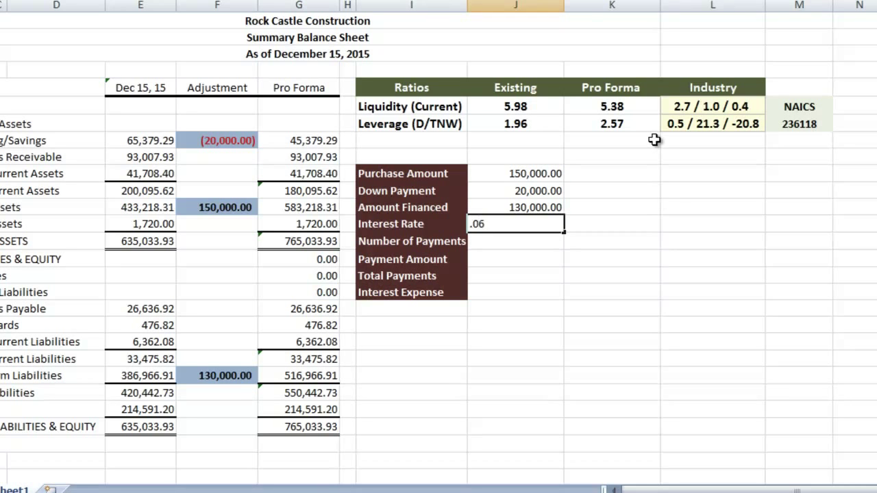
pyautogui.hotkey('ctrl', 'Return')
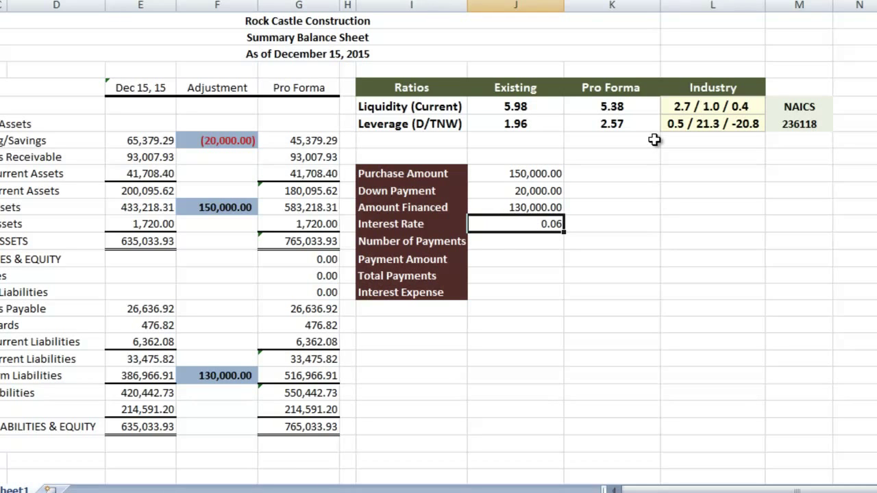
pyautogui.hotkey('alt', 'h')
pyautogui.press('p')
pyautogui.press('Return')
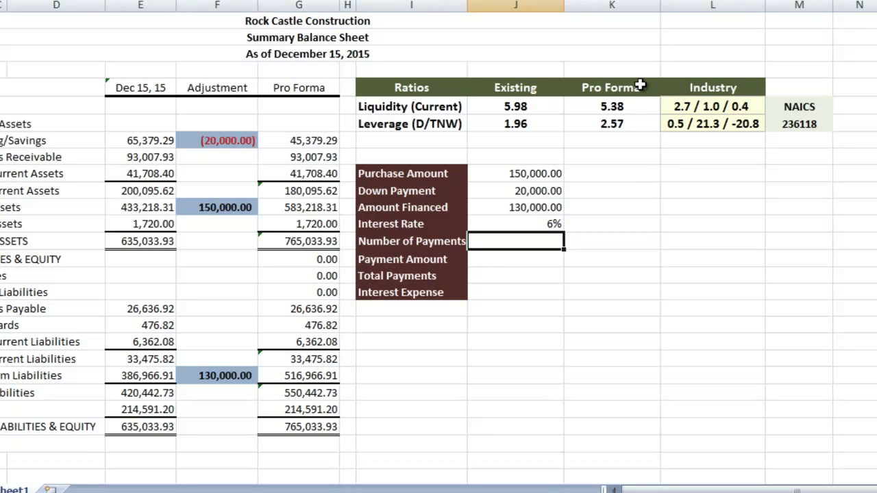
pyautogui.write('=5*12')
pyautogui.press('Return')
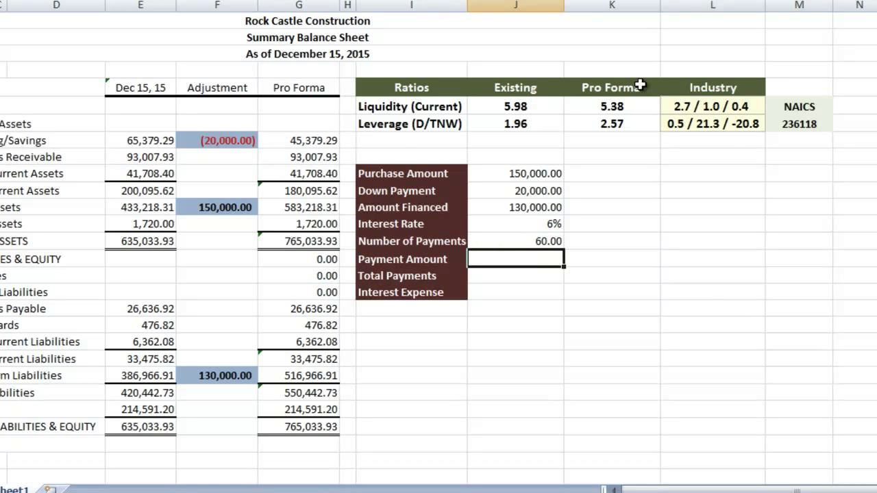
# Step: Build =PMT(J13/12, J14, J12) in Payment Amount via the PMT arguments dialog
pyautogui.write('=pmt')
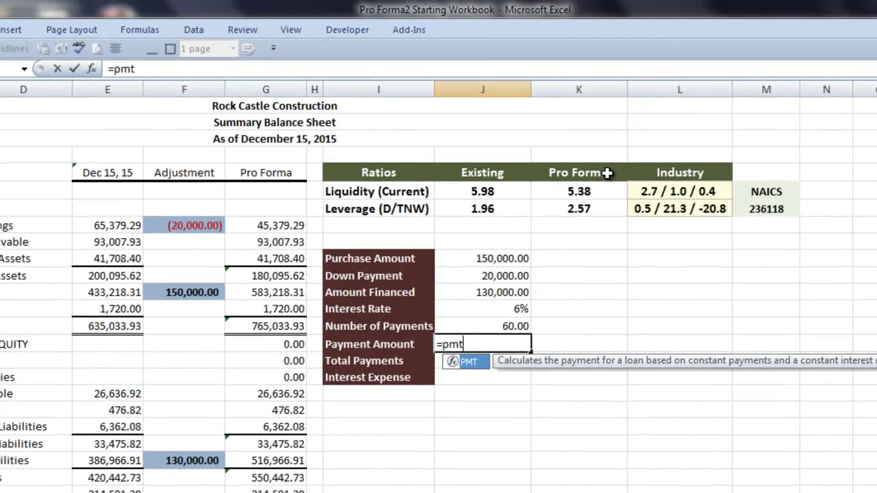
pyautogui.press('Tab')
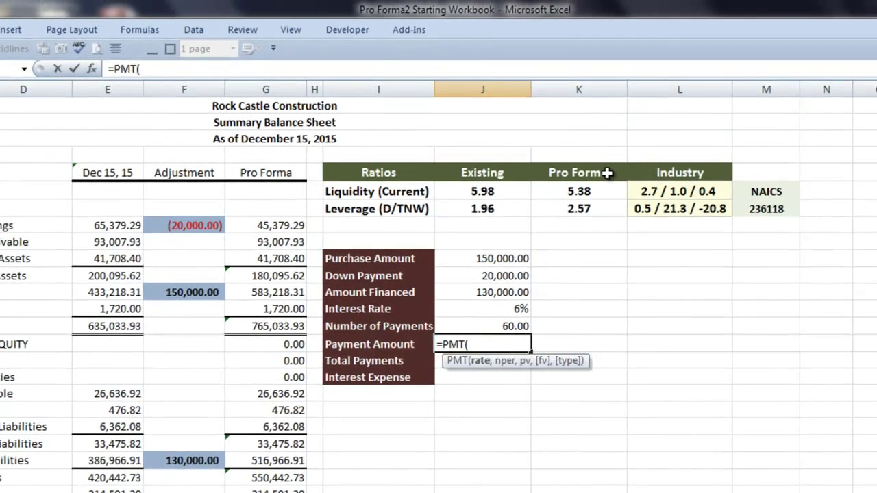
pyautogui.click(91, 68)
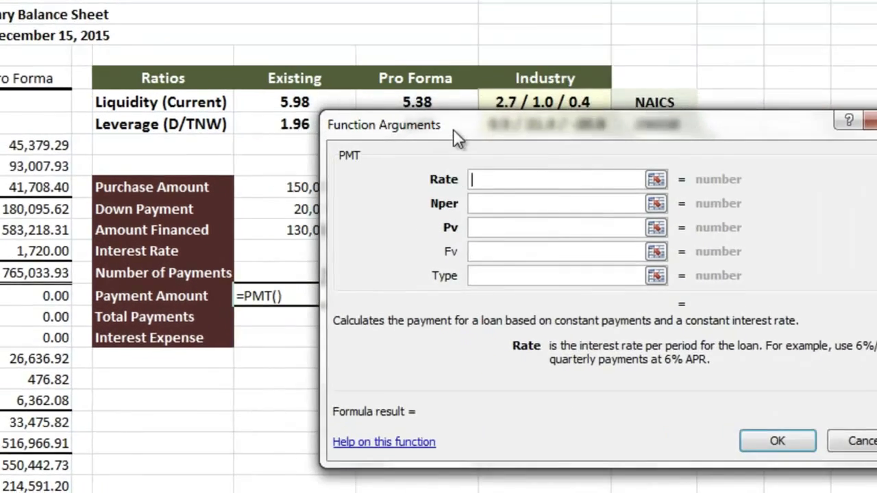
pyautogui.moveTo(453, 130); pyautogui.dragTo(496, 113)
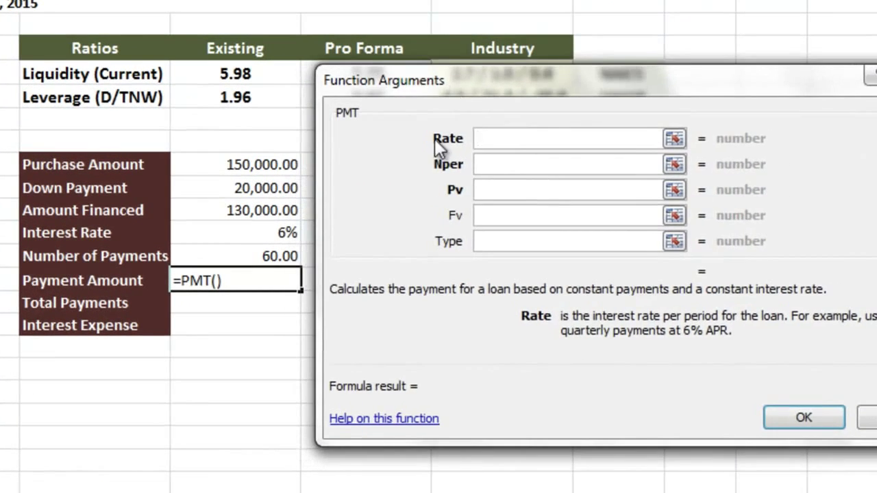
pyautogui.click(259, 233)
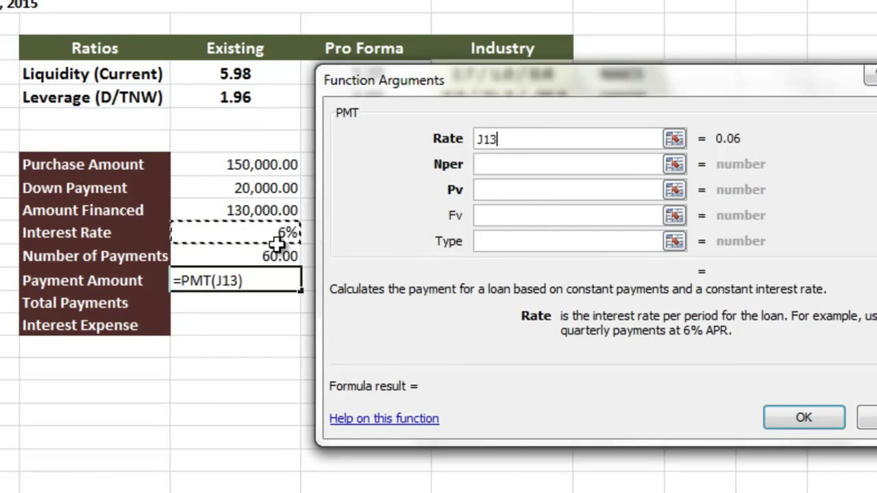
pyautogui.write('/12')
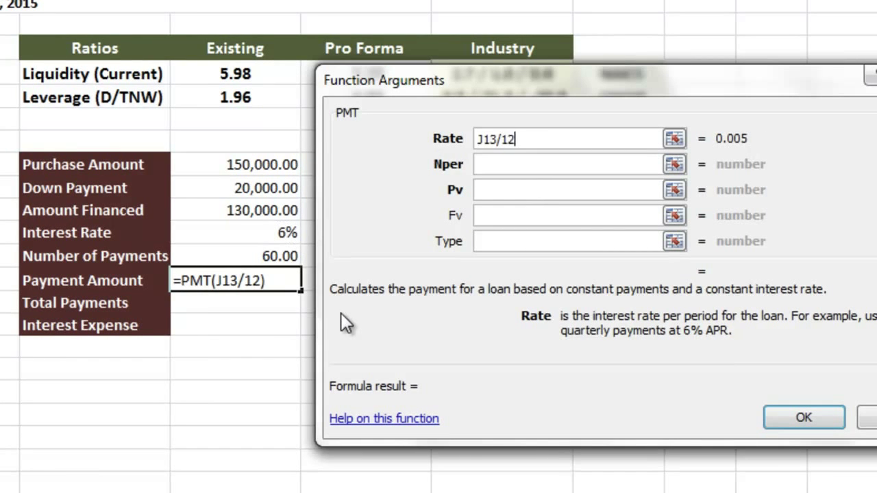
pyautogui.press('Tab')
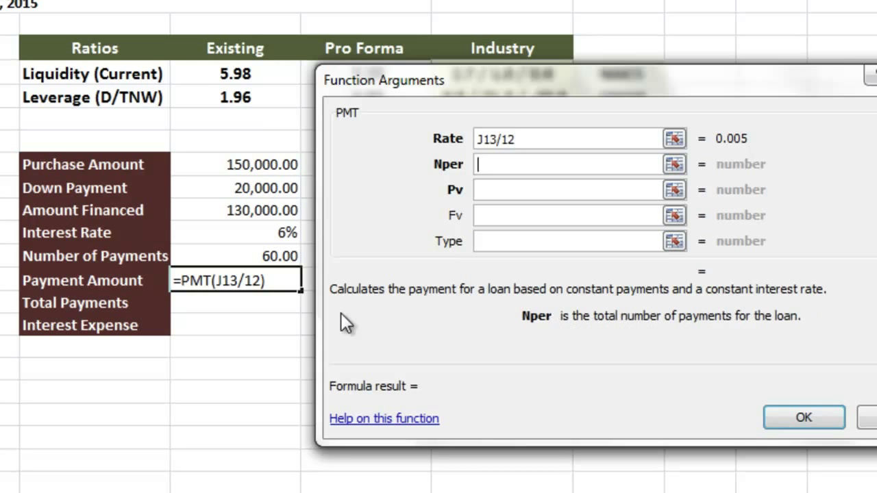
pyautogui.click(281, 257)
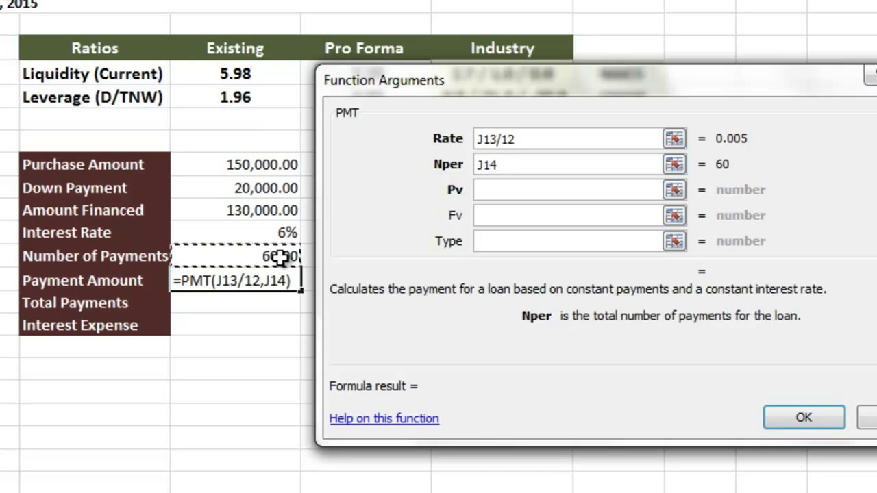
pyautogui.press('Tab')
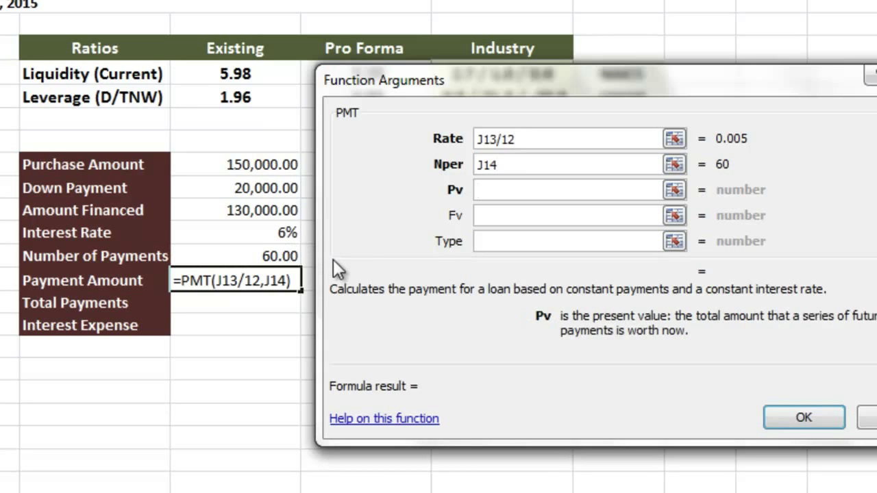
pyautogui.click(262, 214)
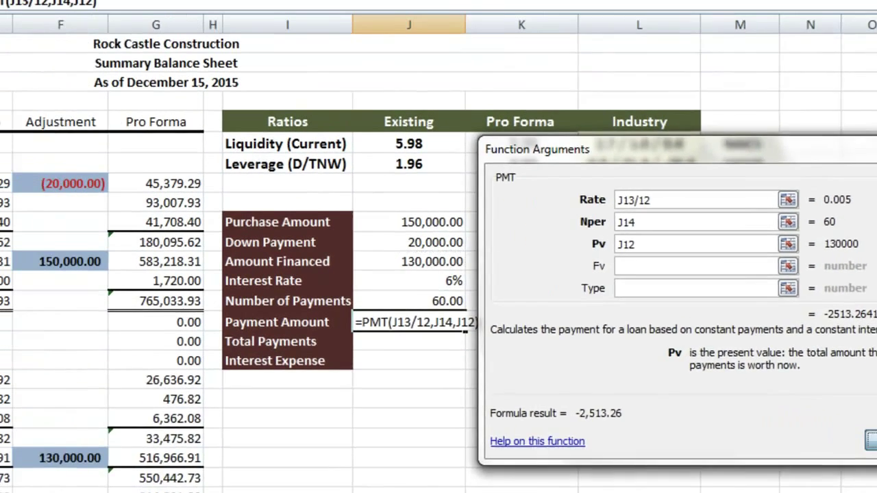
# Step: Negate the PMT formula so Payment Amount shows positive 2,513.26
pyautogui.click(804, 417)
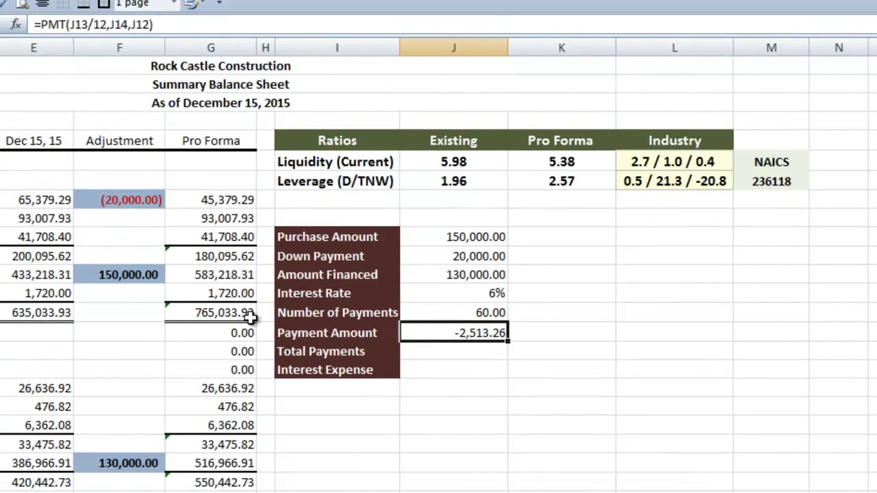
pyautogui.click(41, 24)
pyautogui.write('-')
pyautogui.press('Return')
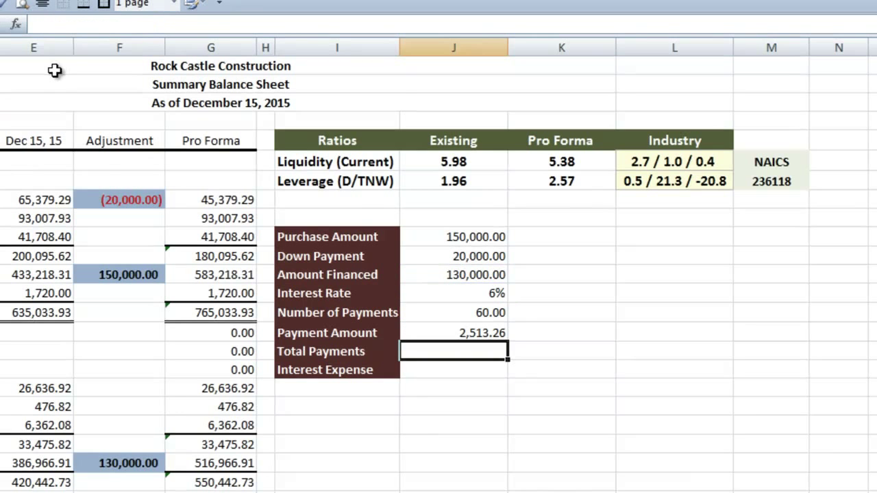
# Step: Compute Total Payments as Number of Payments times Payment Amount, giving 150,795.85
pyautogui.write('=')
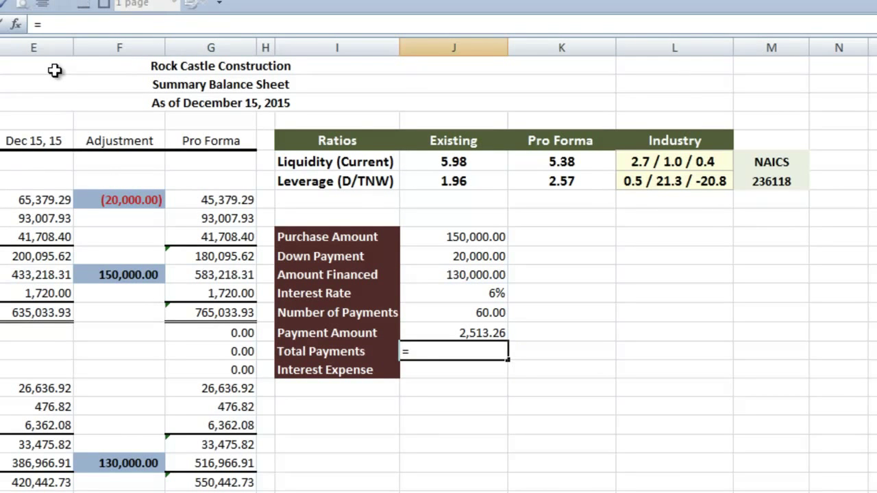
pyautogui.press('Up')
pyautogui.press('Up')
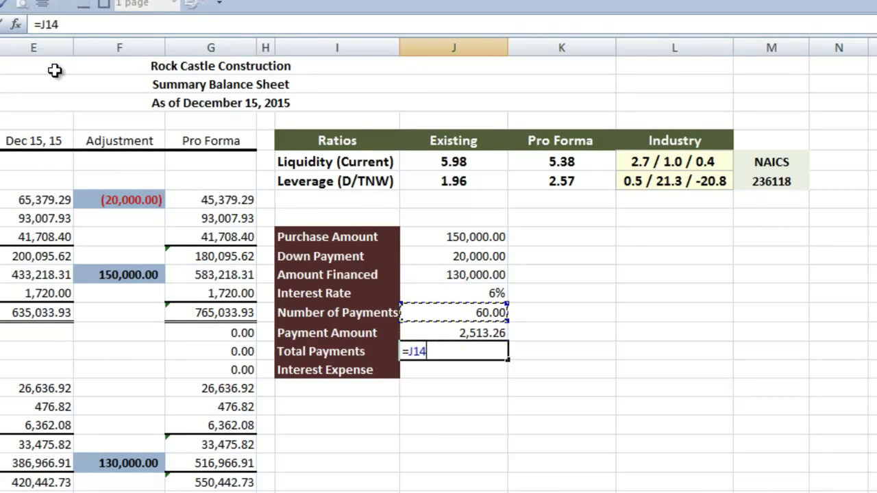
pyautogui.write('*')
pyautogui.press('Up')
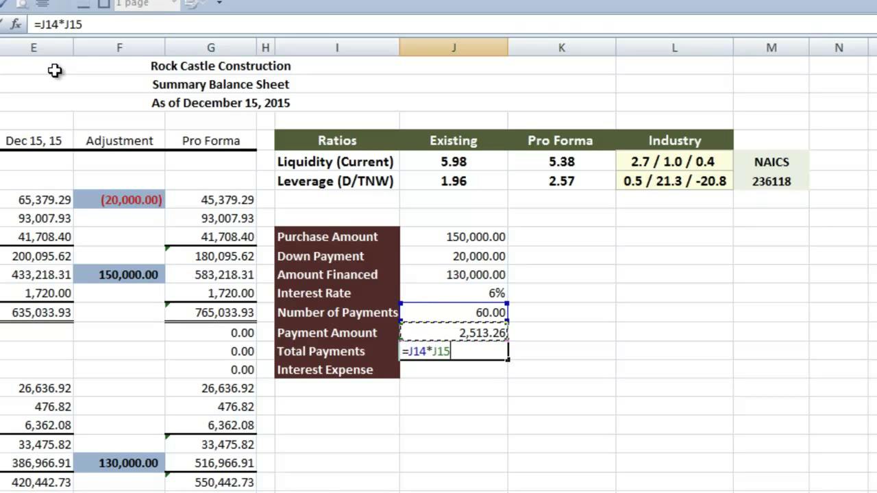
pyautogui.press('Return')
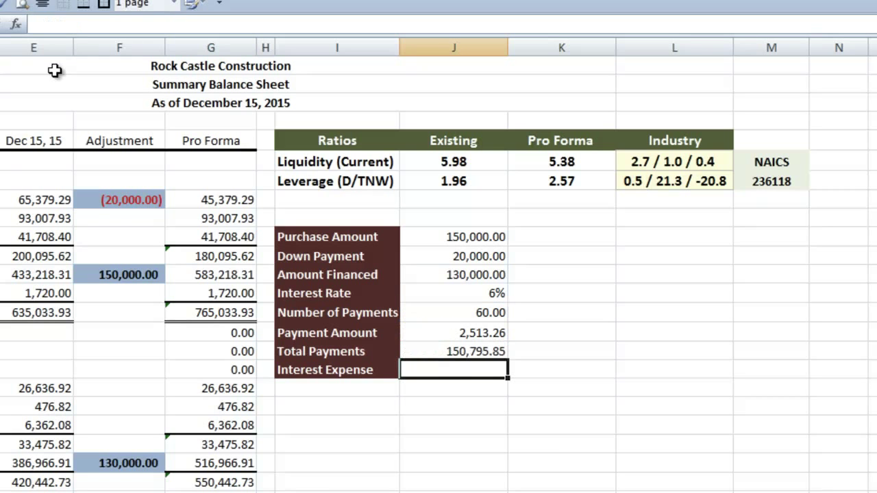
# Step: Compute Interest Expense as Total Payments minus Amount Financed, giving 20,795.85
pyautogui.write('=')
pyautogui.press('Up')
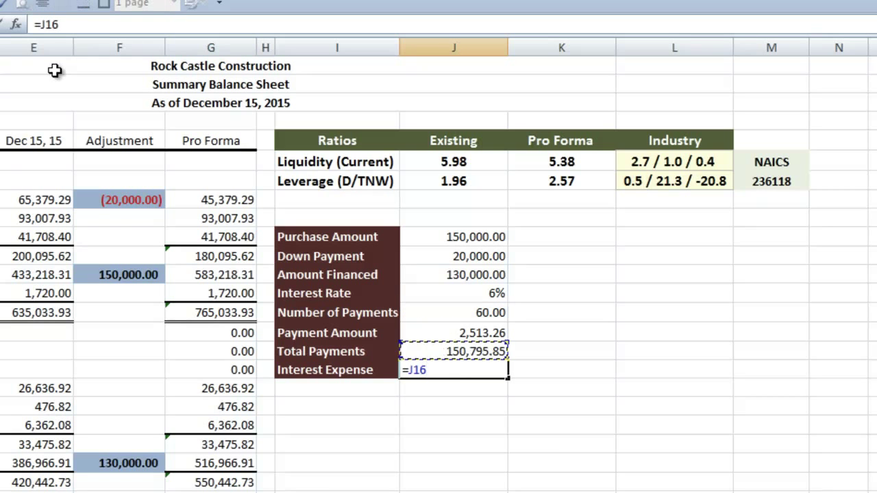
pyautogui.write('-')
pyautogui.press('Up')
pyautogui.press('Up')
pyautogui.press('Up')
pyautogui.press('Up')
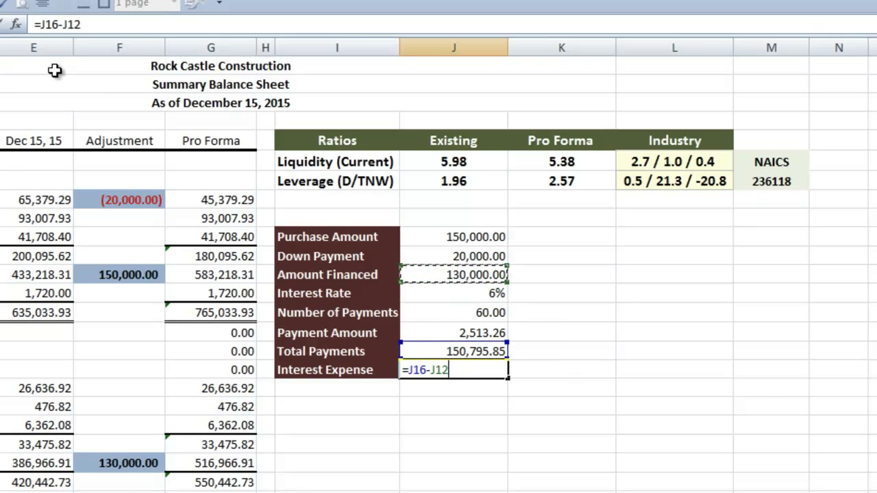
pyautogui.press('Return')
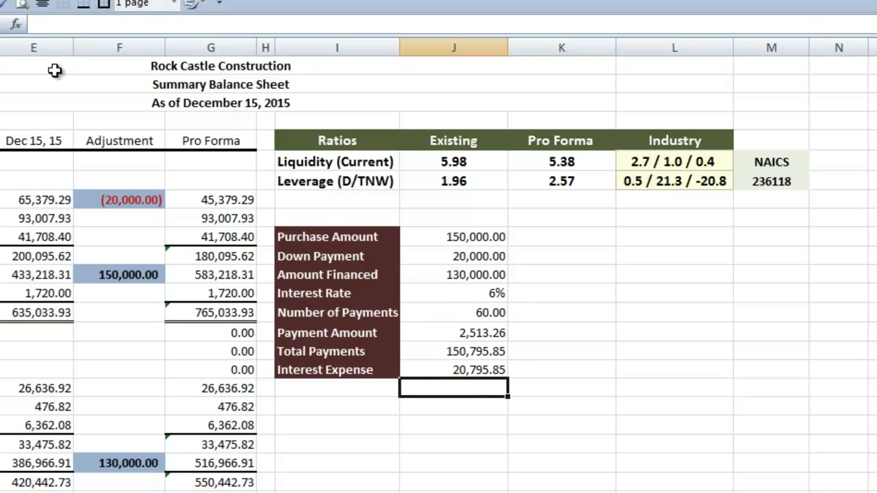
pyautogui.press('Up')
pyautogui.hotkey('ctrl', 'shift', 'Up')
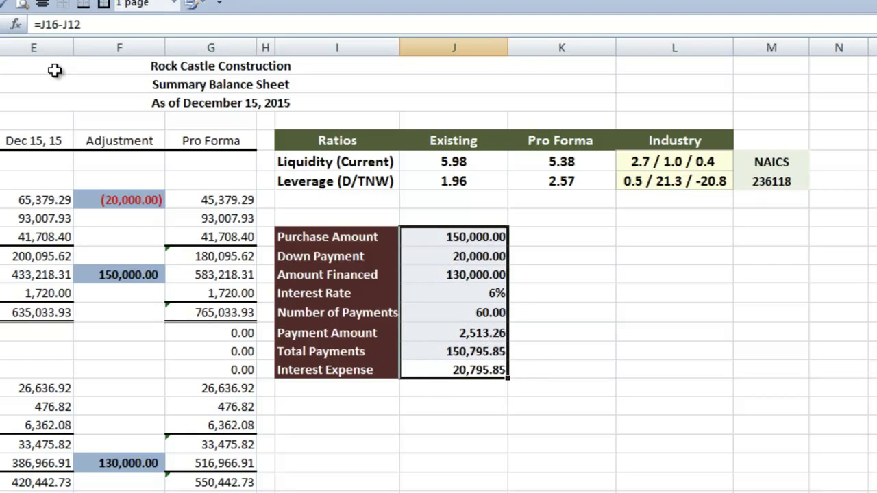
pyautogui.press('Down')
pyautogui.press('Down')
pyautogui.press('Down')
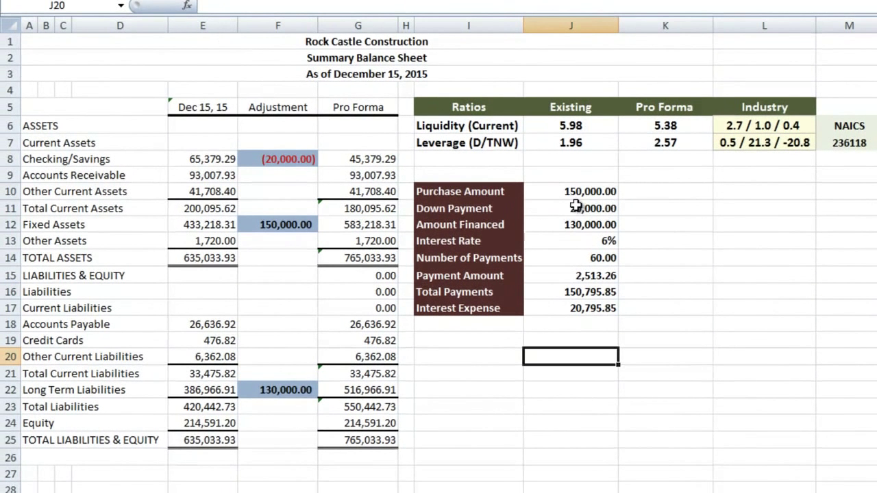
# Step: Apply the Input cell style to J10, J11, J13 and J14
pyautogui.click(575, 193)
pyautogui.keyDown('ctrl'); pyautogui.click(574, 209); pyautogui.keyUp('ctrl')
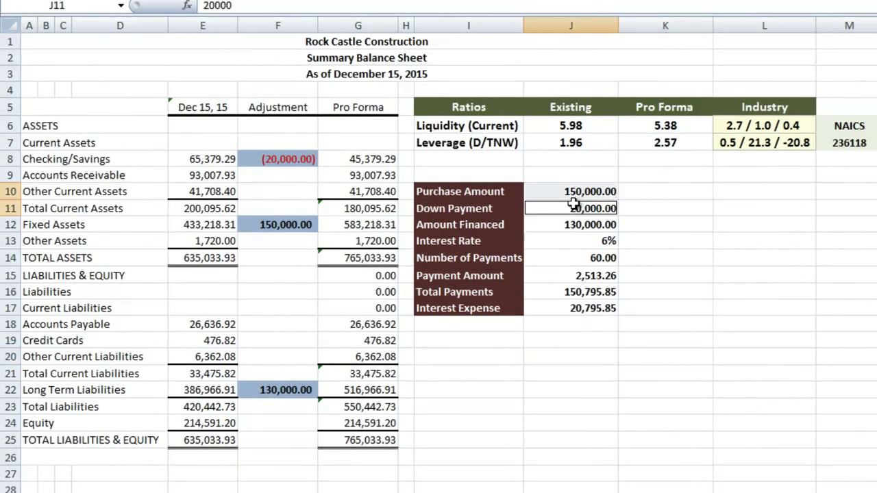
pyautogui.keyDown('ctrl'); pyautogui.click(574, 242); pyautogui.keyUp('ctrl')
pyautogui.keyDown('ctrl'); pyautogui.click(574, 257); pyautogui.keyUp('ctrl')
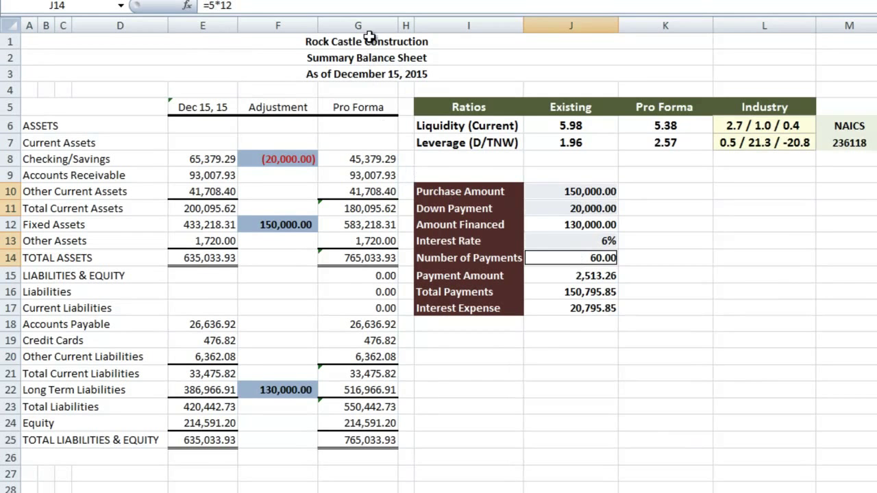
pyautogui.click(363, 1)
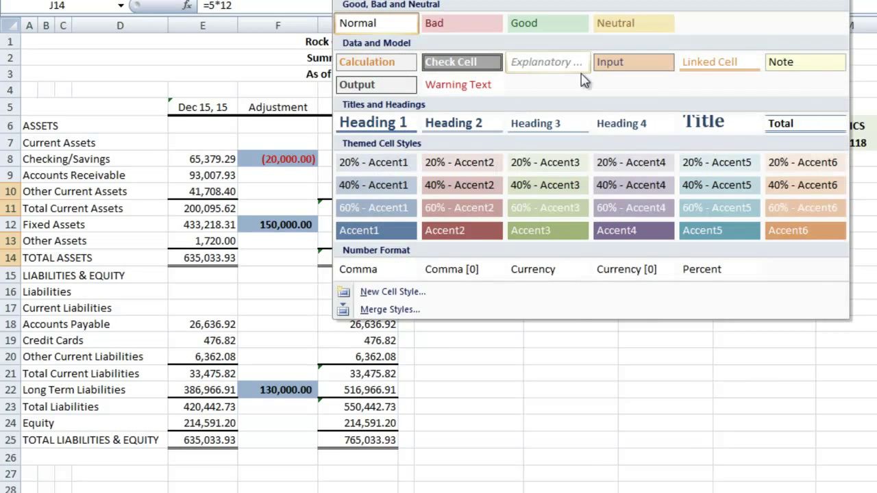
pyautogui.click(618, 62)
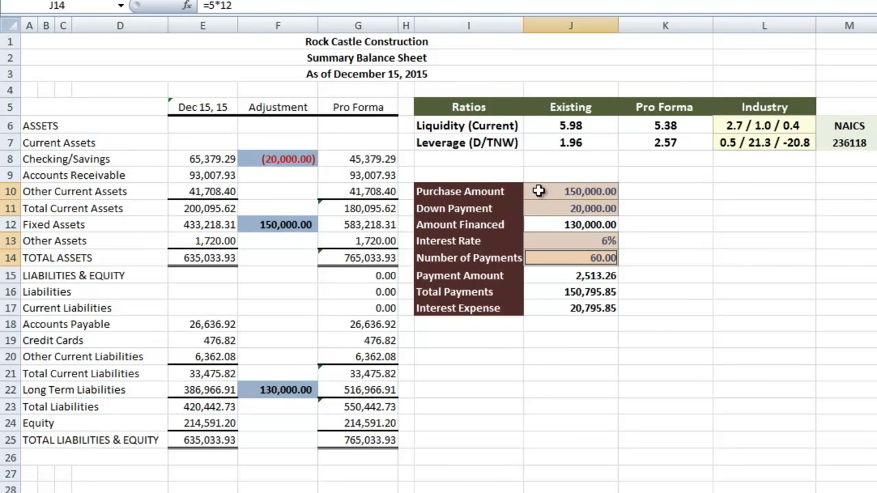
# Step: Set the Checking/Savings adjustment in F8 to =-J11, showing (20,000.00)
pyautogui.click(288, 157)
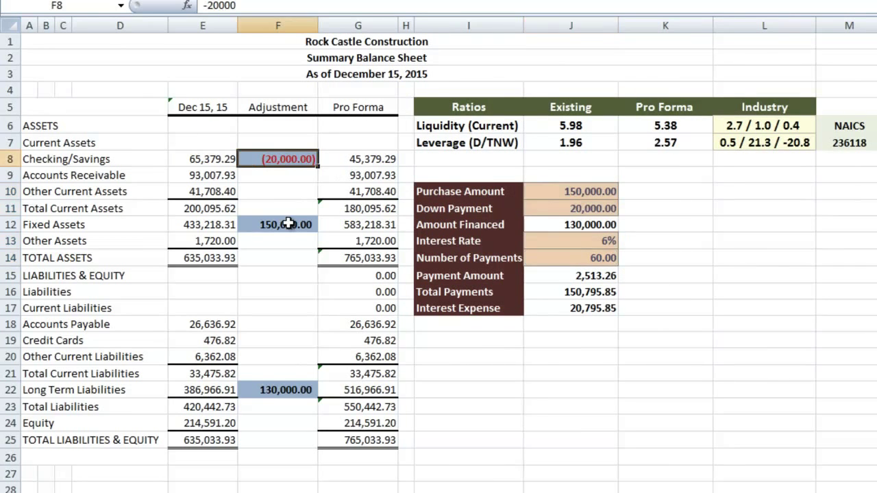
pyautogui.write('=-')
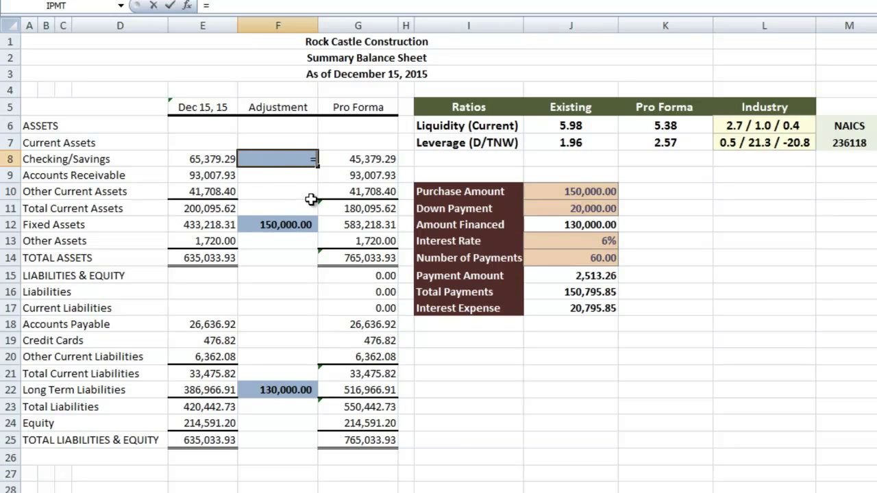
pyautogui.click(540, 208)
pyautogui.press('Return')
# Step: Set the Fixed Assets adjustment to =J10, the 150,000.00 Purchase Amount
pyautogui.press('Down')
pyautogui.press('Down')
pyautogui.press('Down')
pyautogui.write('=')
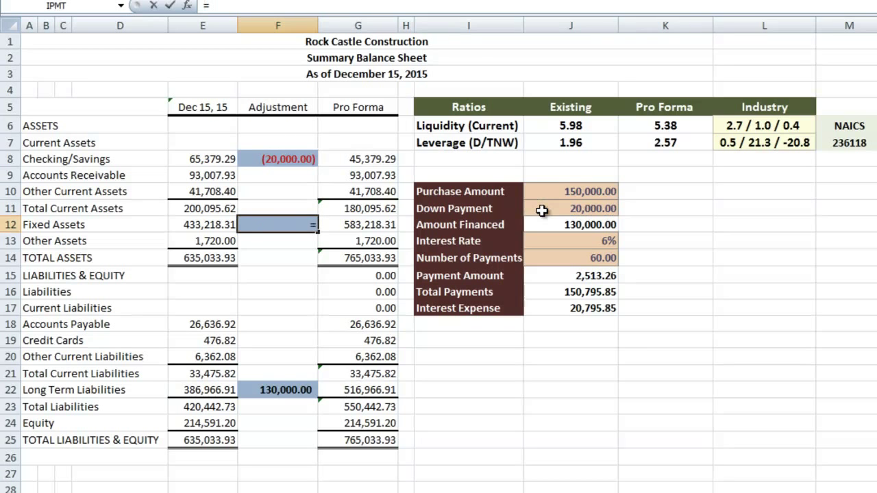
pyautogui.click(557, 191)
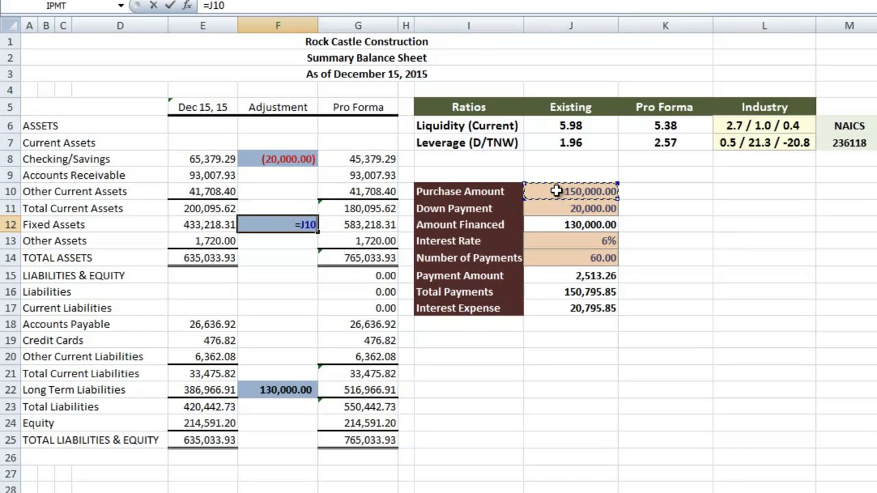
pyautogui.press('Return')
pyautogui.press('Down')
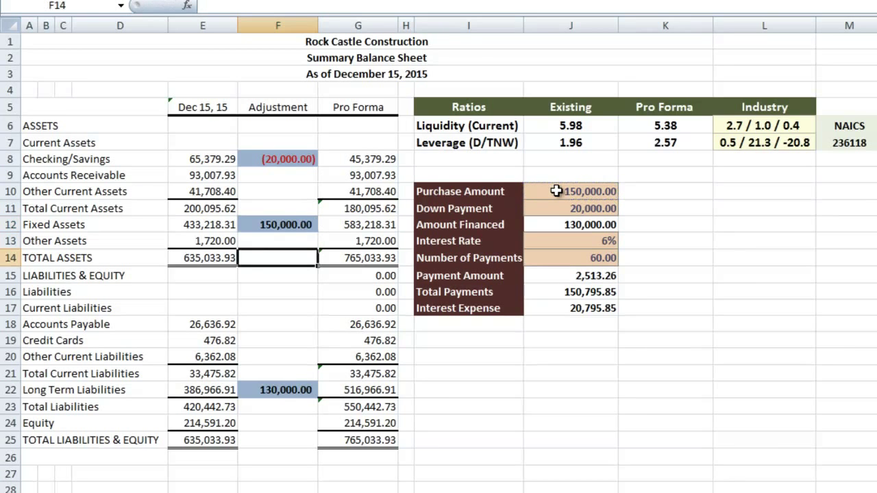
pyautogui.click(606, 194)
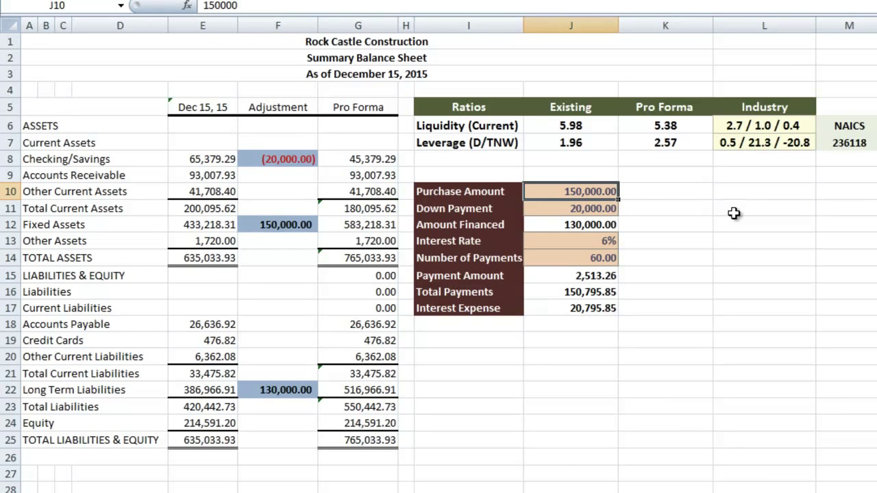
# Step: Enter 350,000 purchase, 25,000 down, 6.5 rate and =12*7 payments, giving 4,826.07 monthly
pyautogui.write('350000')
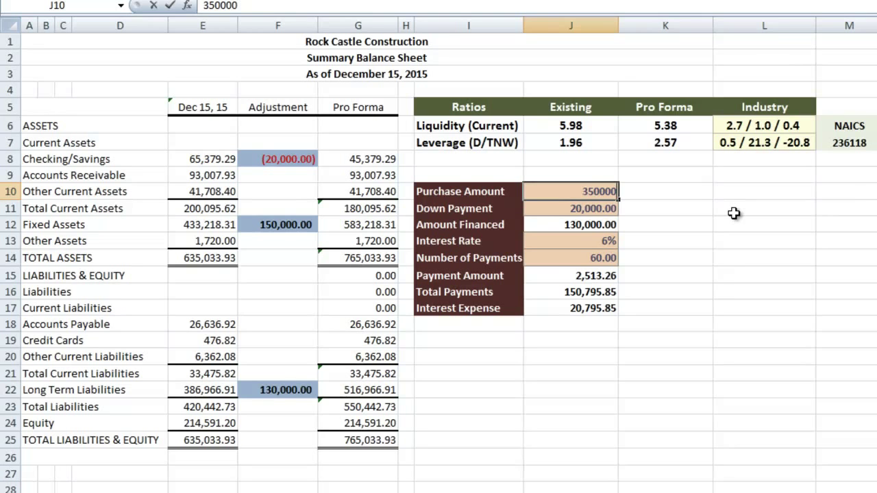
pyautogui.press('Return')
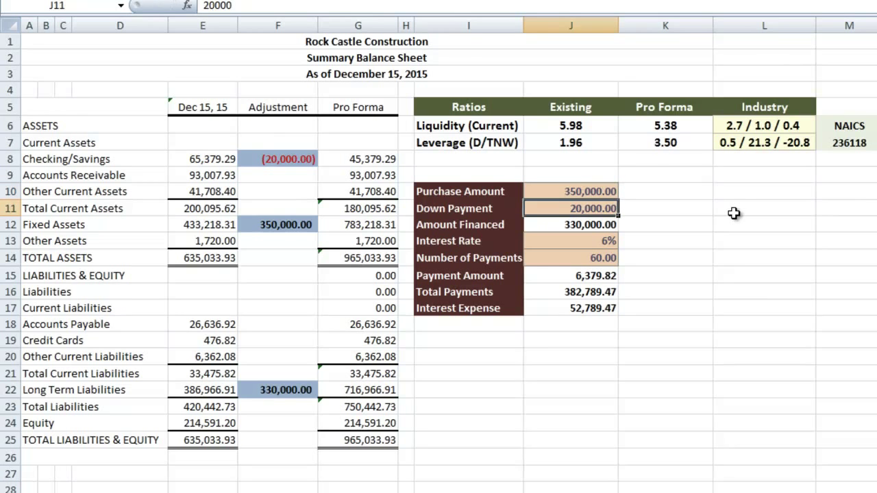
pyautogui.write('25000')
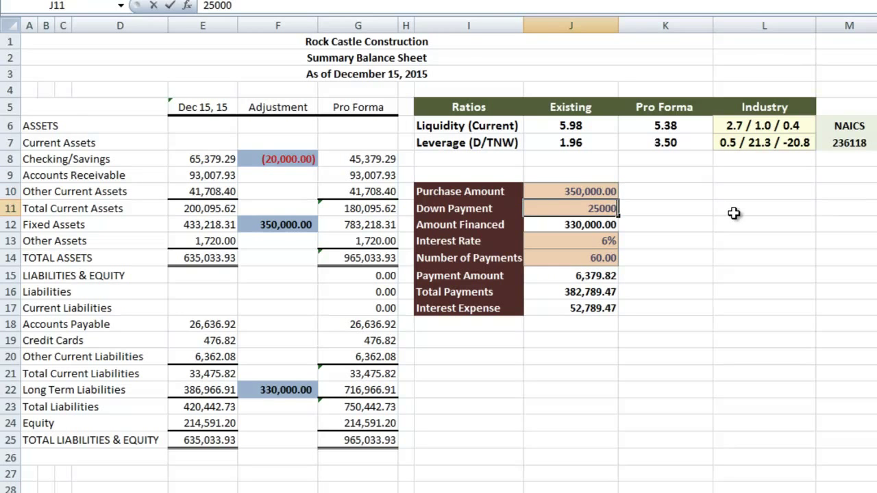
pyautogui.press('Return')
pyautogui.press('Return')
pyautogui.write('6.5')
pyautogui.press('Return')
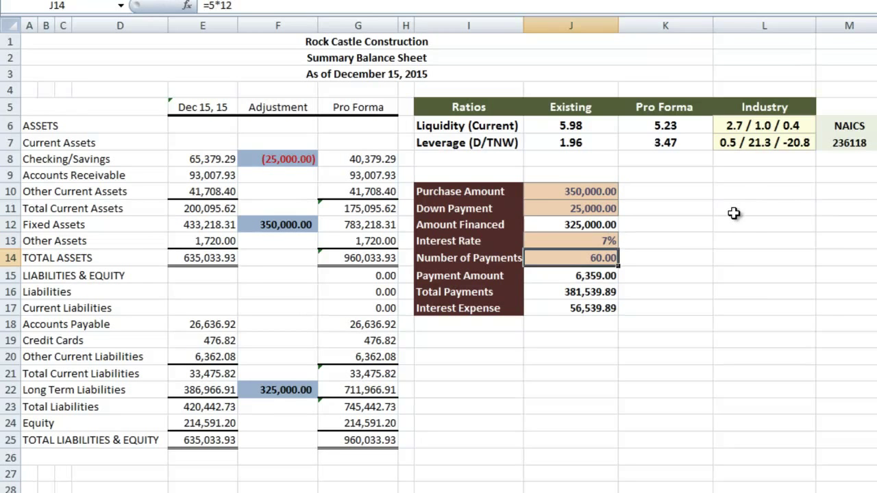
pyautogui.write('=12')
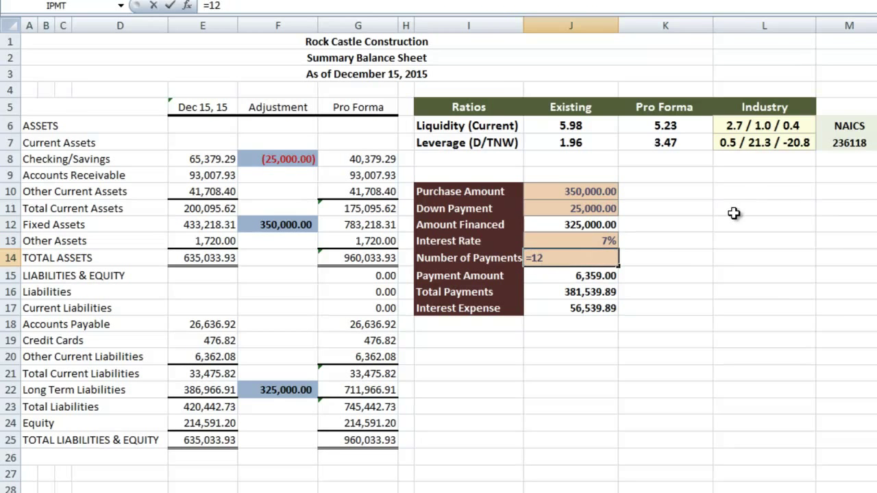
pyautogui.write('*7')
pyautogui.press('Return')
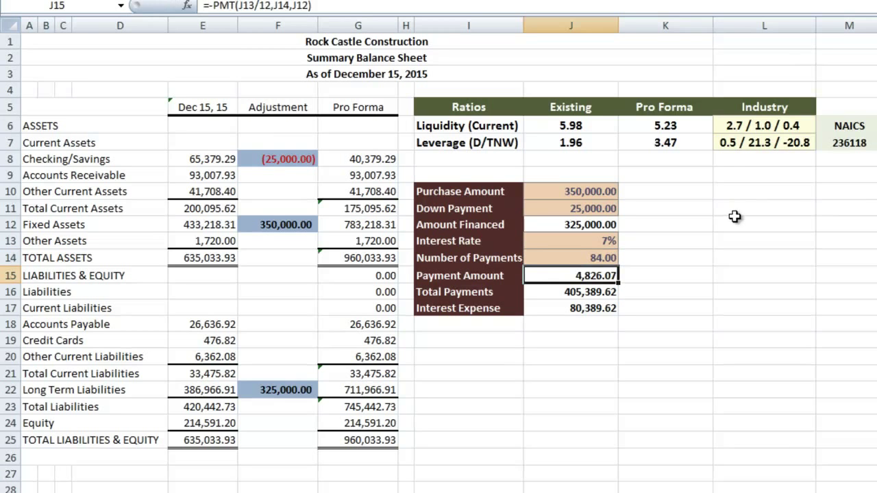
# Step: Switch to the Pro Forma2 Data Table workbook and drag column K narrower
pyautogui.click(738, 229)
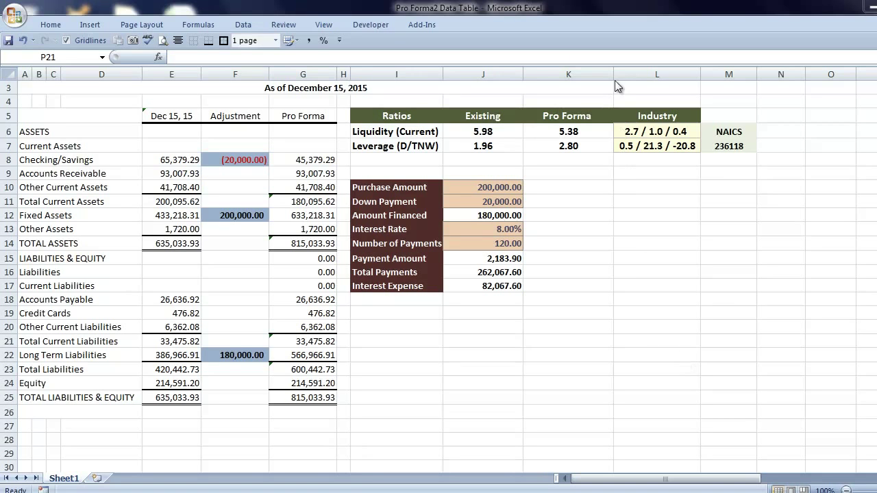
pyautogui.moveTo(614, 74); pyautogui.dragTo(569, 81)
pyautogui.click(612, 203)
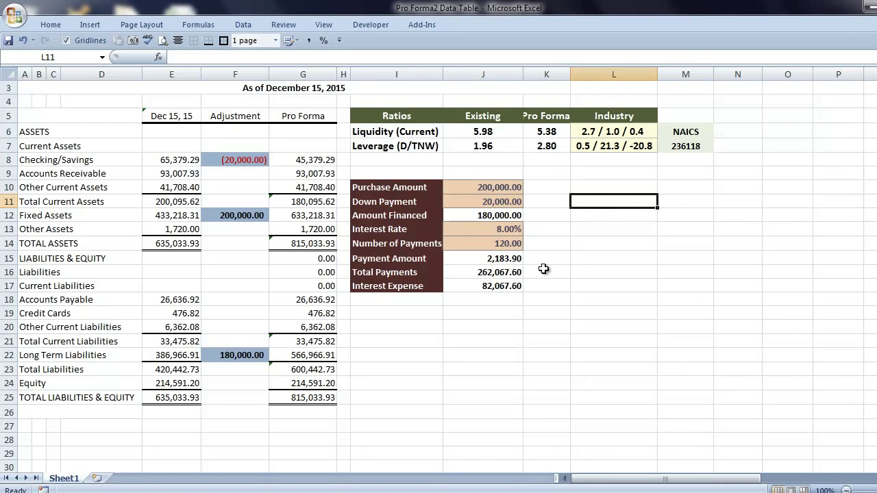
# Step: Seed 3.5% and 4.0% in L11:L12 and fill the series down to 11.00% in L26
pyautogui.write('3.5%')
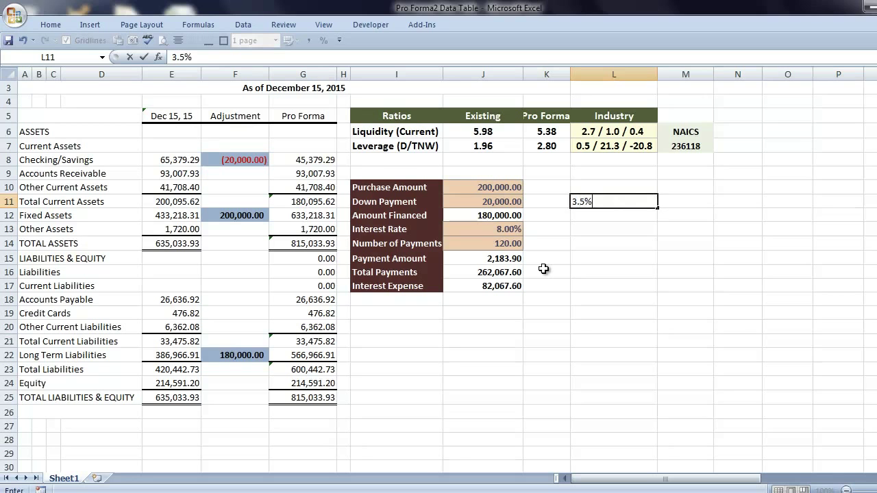
pyautogui.press('Return')
pyautogui.write('4.0%')
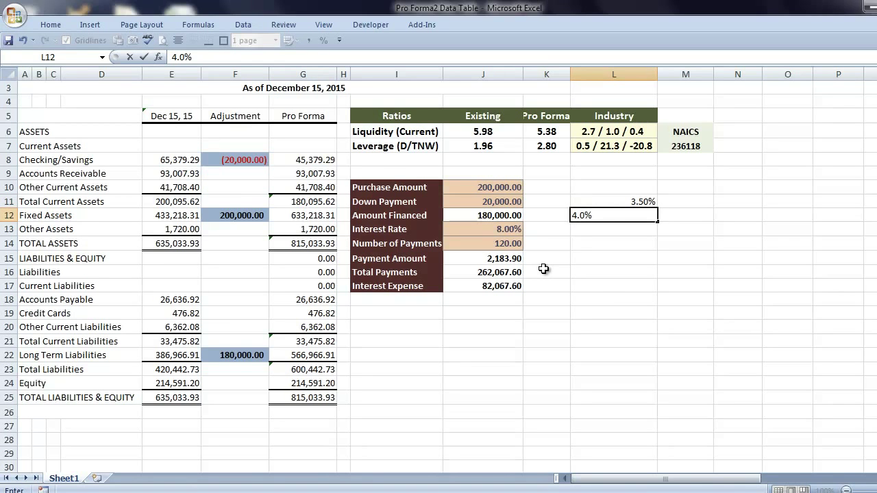
pyautogui.press('Up')
pyautogui.hotkey('shift', 'Down')
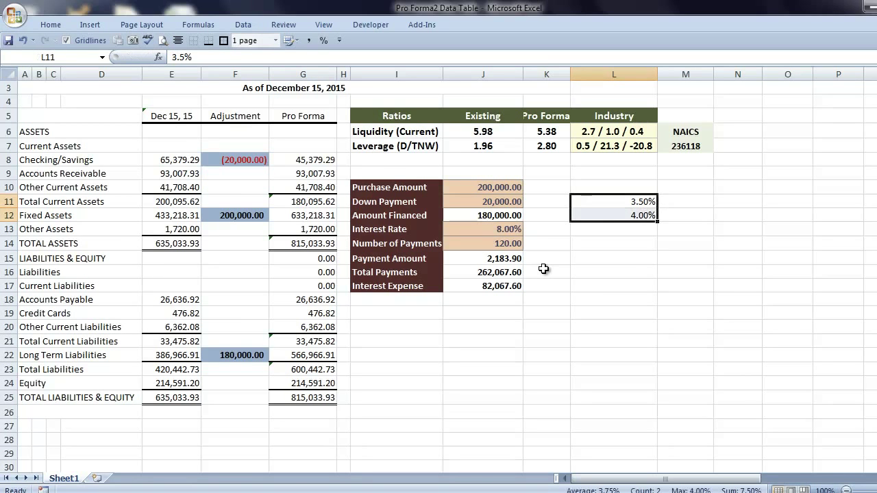
pyautogui.moveTo(656, 220); pyautogui.dragTo(657, 415)
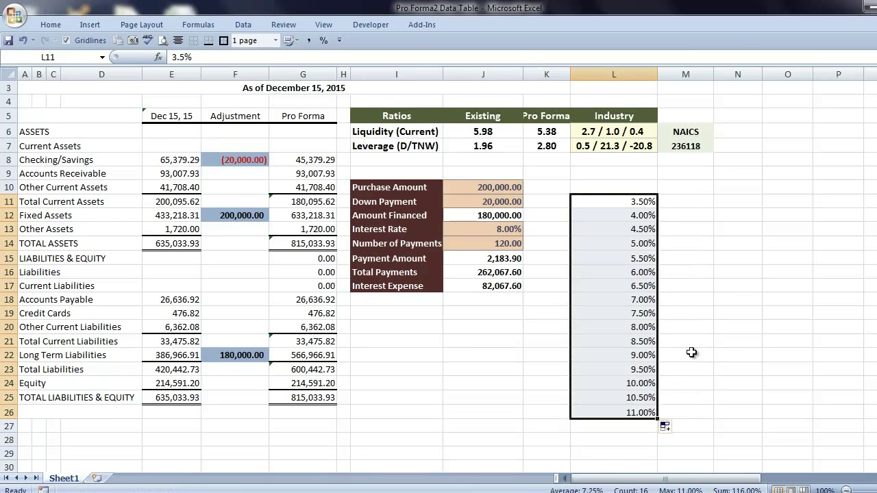
pyautogui.click(682, 186)
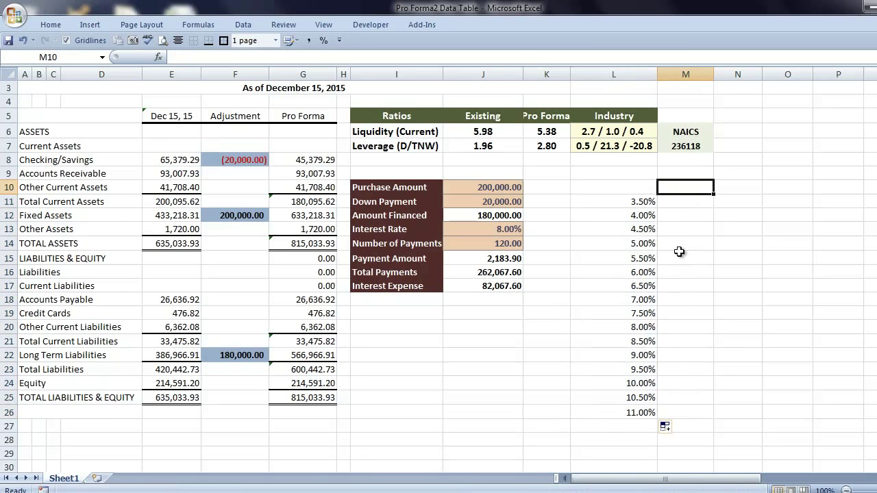
# Step: Enter 25,000 and 50,000 in M10:N10 and fill the series across to 300,000 at X10
pyautogui.write('25000')
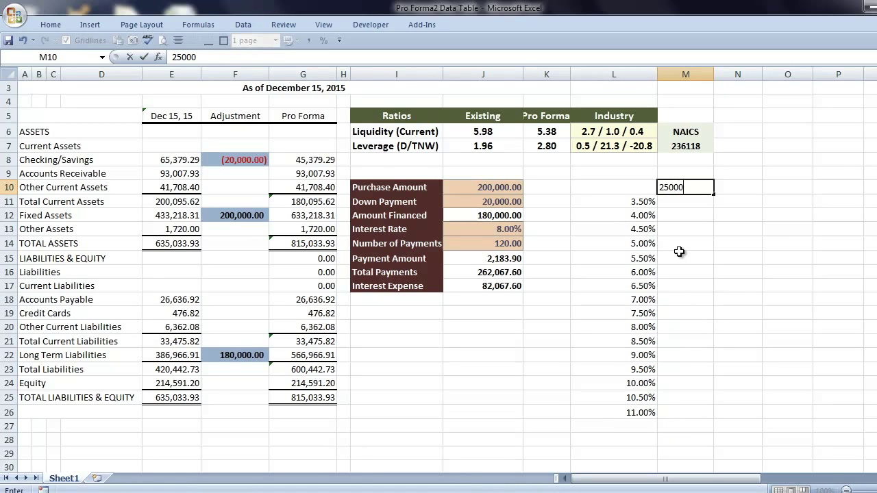
pyautogui.press('Tab')
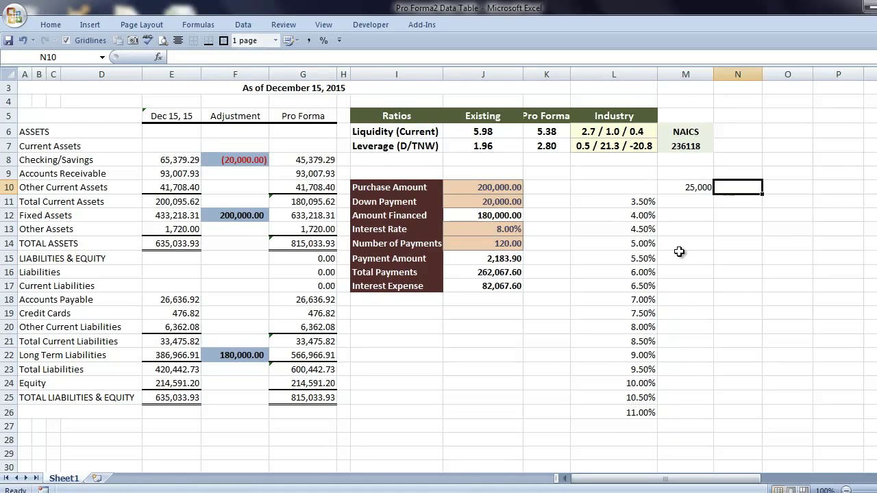
pyautogui.write('50000')
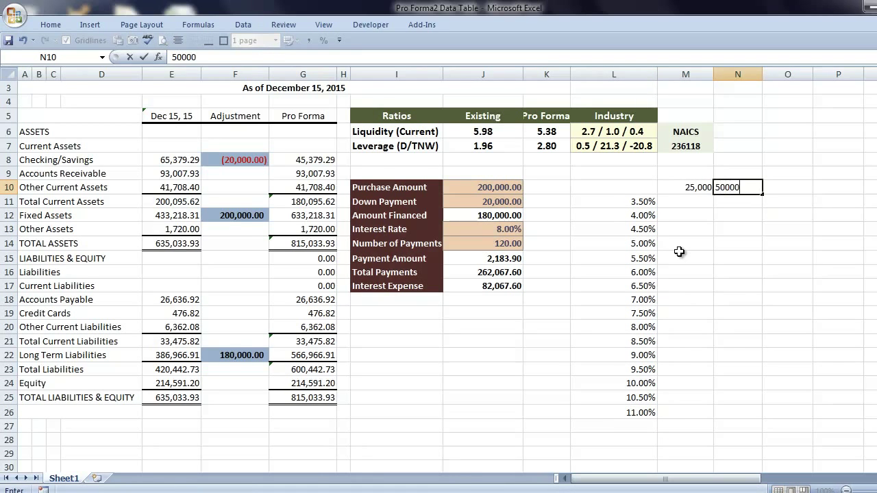
pyautogui.press('Tab')
pyautogui.press('Left')
pyautogui.press('Left')
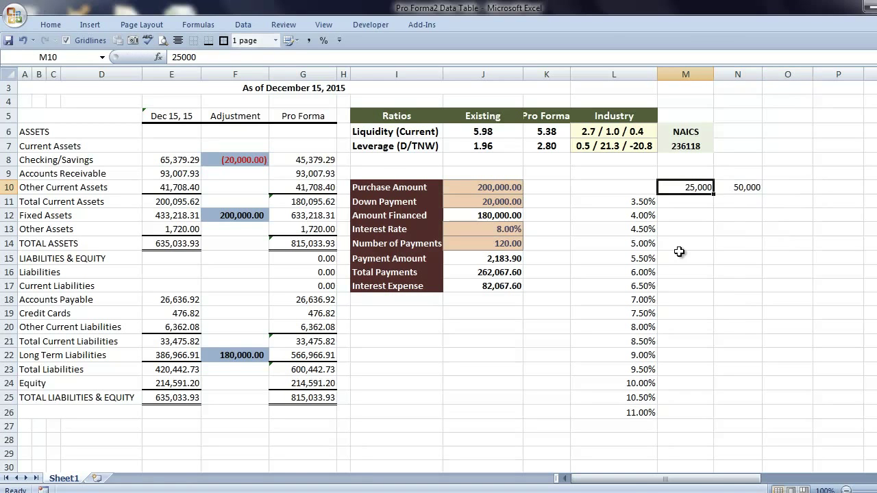
pyautogui.hotkey('shift', 'Right')
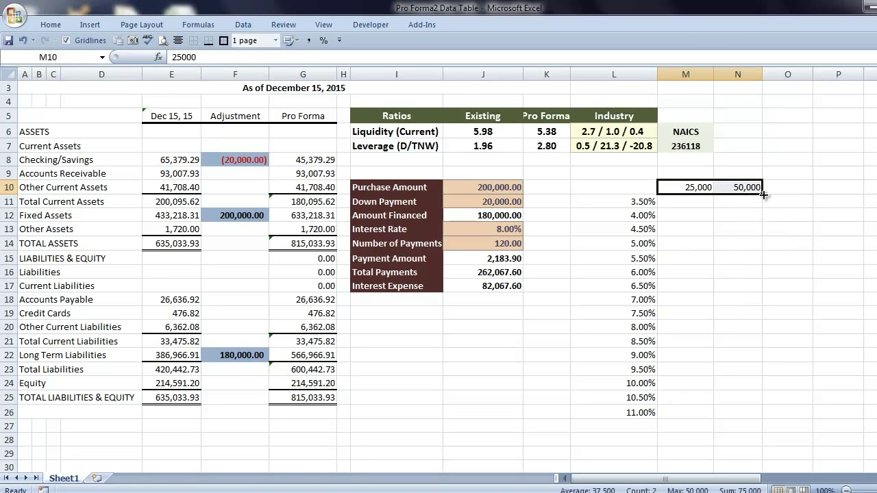
pyautogui.moveTo(763, 195); pyautogui.dragTo(805, 199)
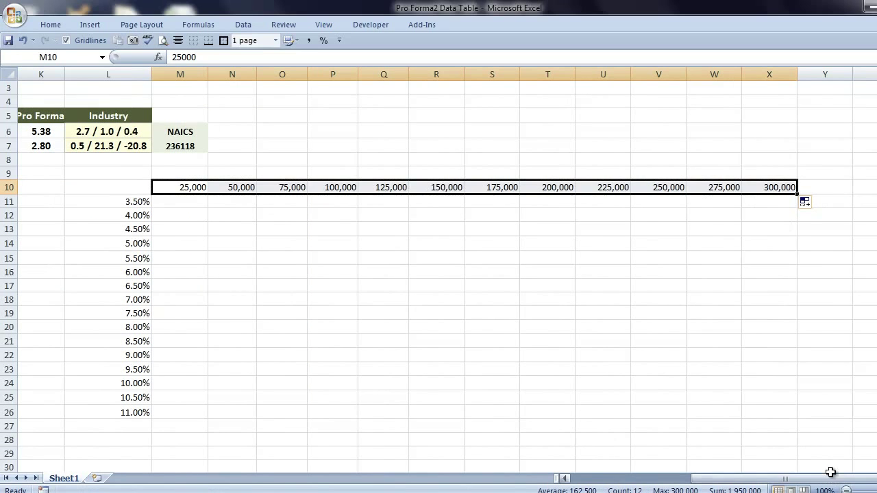
pyautogui.moveTo(829, 478); pyautogui.dragTo(805, 478)
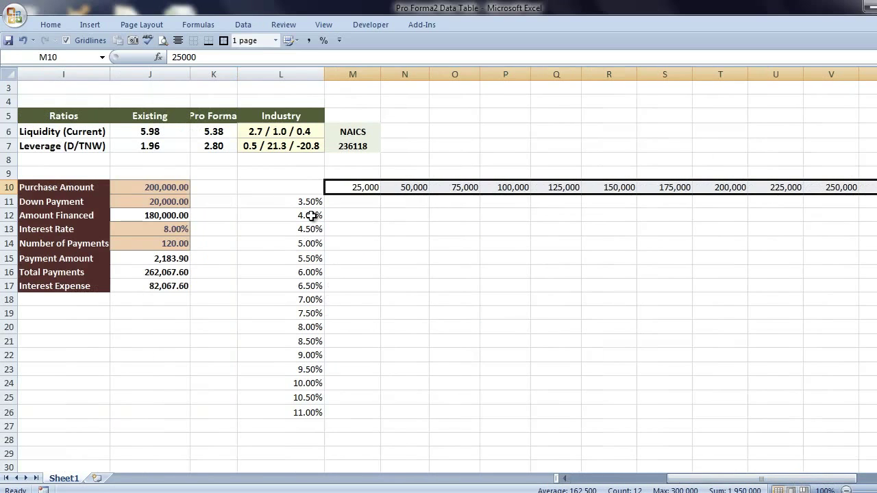
# Step: Link corner cell L10 to the payment amount with =J15, showing 2,183.90
pyautogui.click(288, 193)
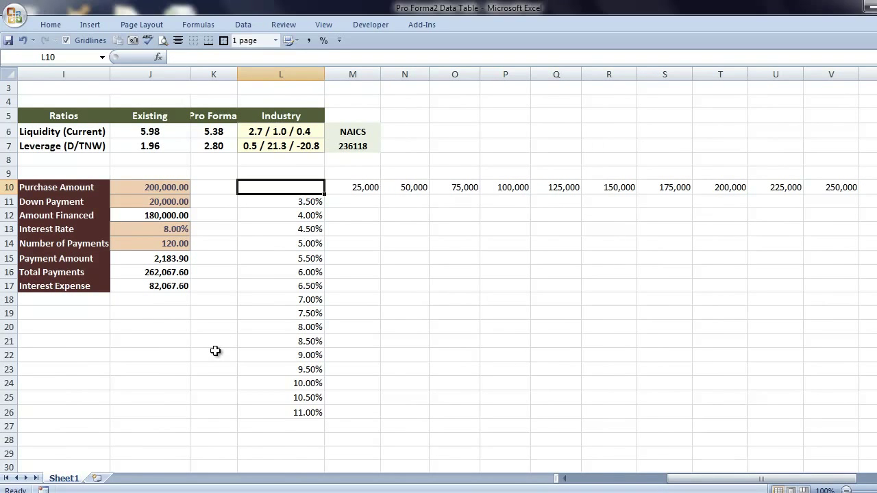
pyautogui.write('=')
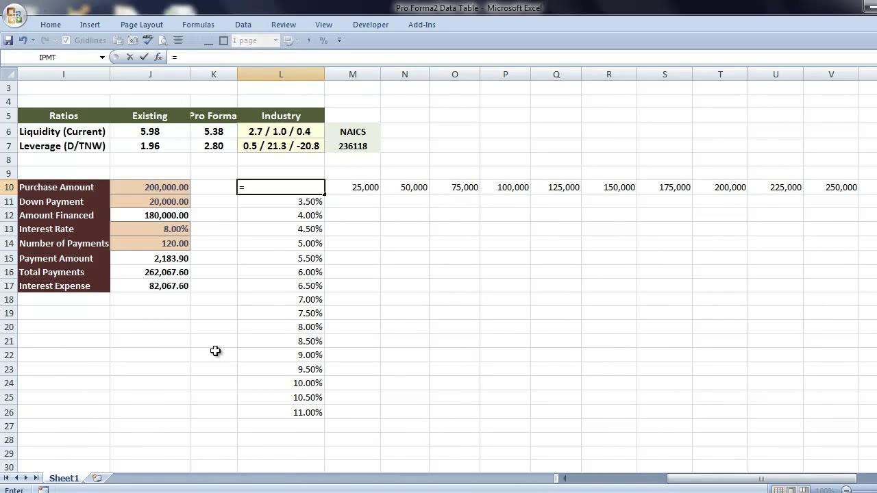
pyautogui.click(157, 262)
pyautogui.press('Tab')
# Step: Select the full data-table range L10:X26
pyautogui.click(263, 192)
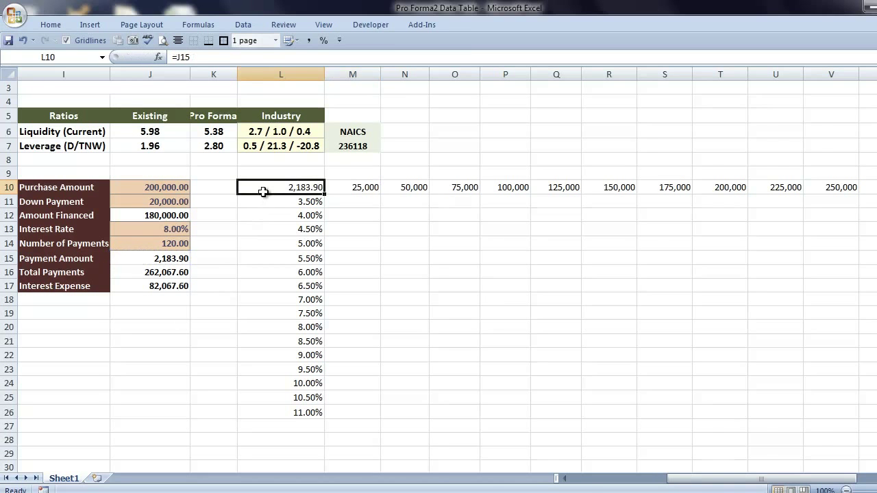
pyautogui.hotkey('ctrl', 'shift', 'Right')
pyautogui.hotkey('ctrl', 'shift', 'Down')
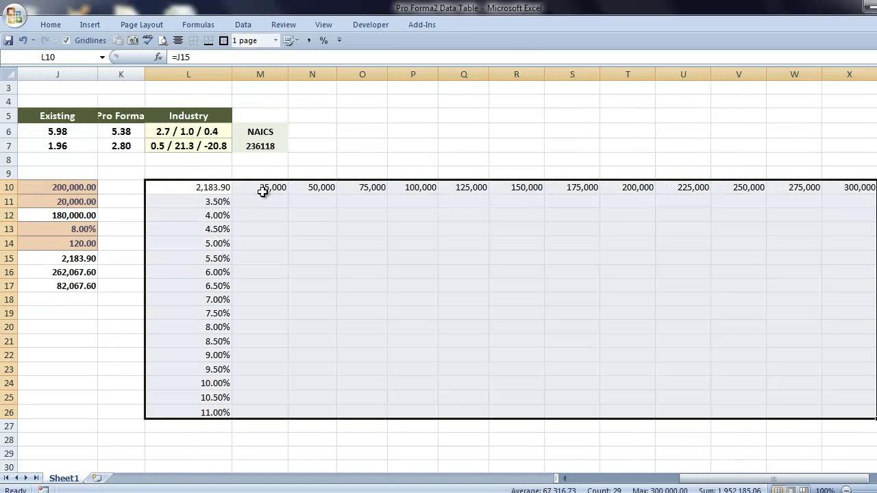
# Step: Create a What-If Data Table with row input J10 (Purchase Amount) and column input J13 (Interest Rate)
pyautogui.click(243, 25)
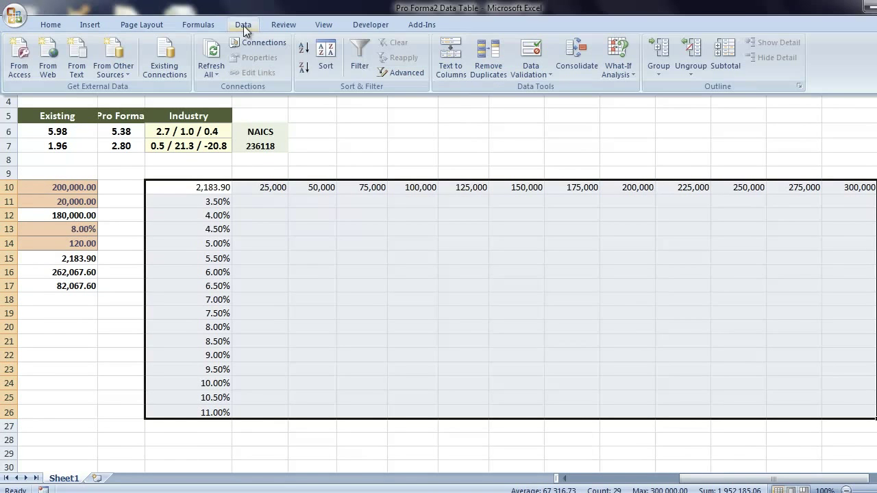
pyautogui.click(634, 75)
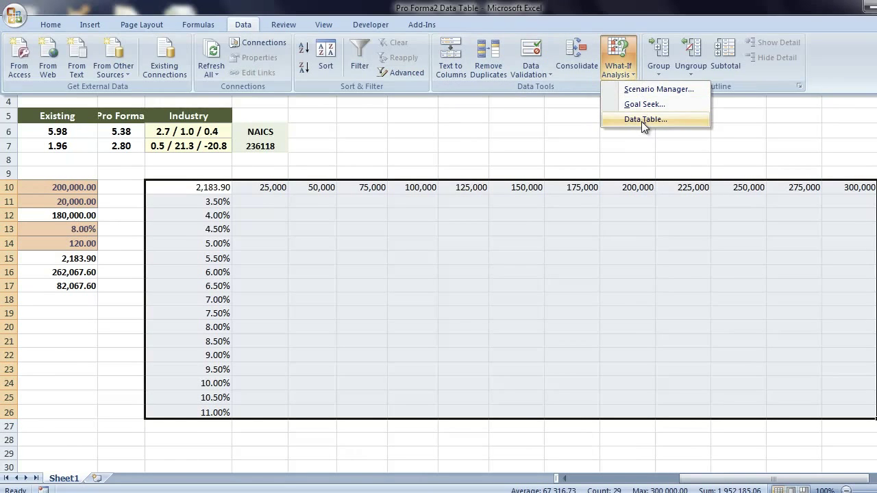
pyautogui.click(642, 121)
pyautogui.moveTo(745, 479); pyautogui.dragTo(677, 477)
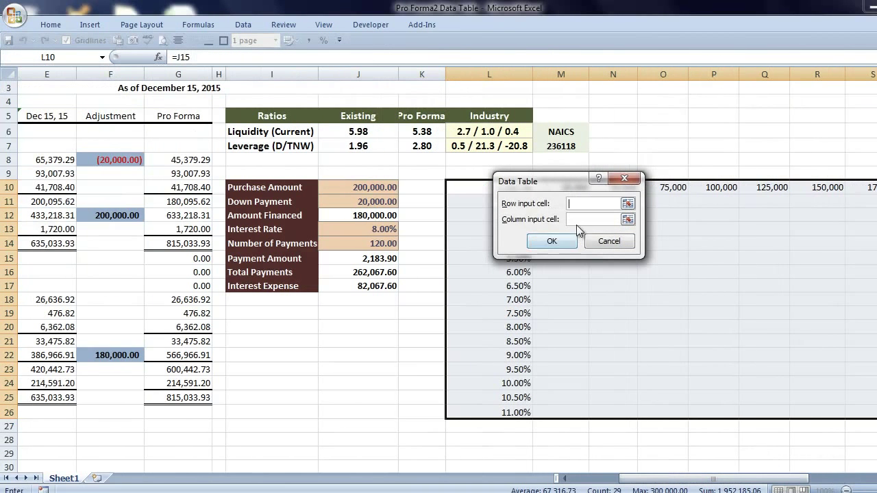
pyautogui.moveTo(568, 182); pyautogui.dragTo(485, 183)
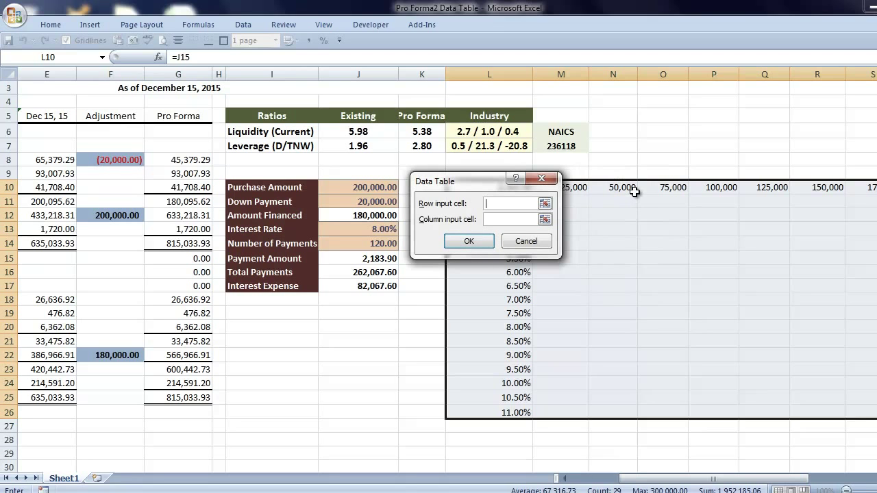
pyautogui.click(361, 190)
pyautogui.press('Tab')
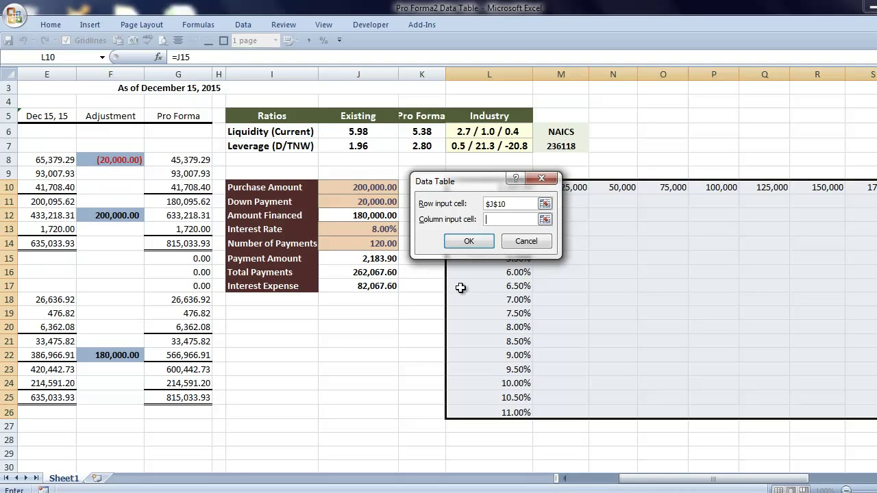
pyautogui.click(386, 237)
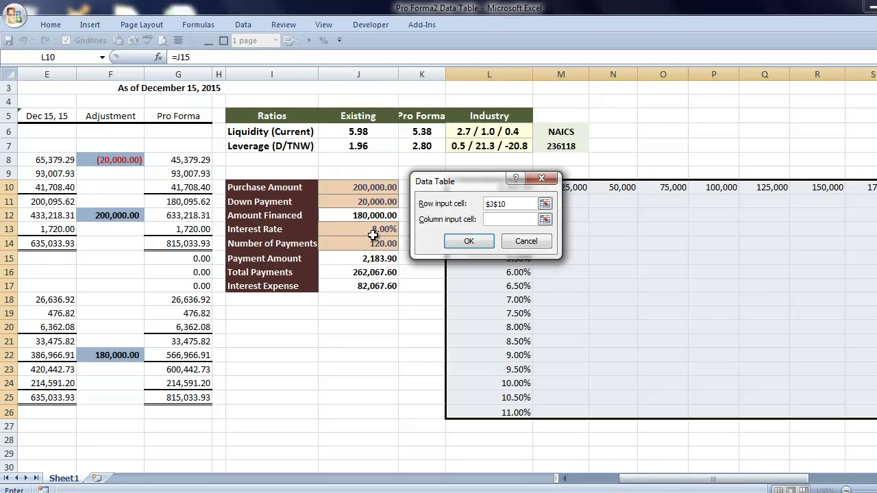
pyautogui.click(466, 242)
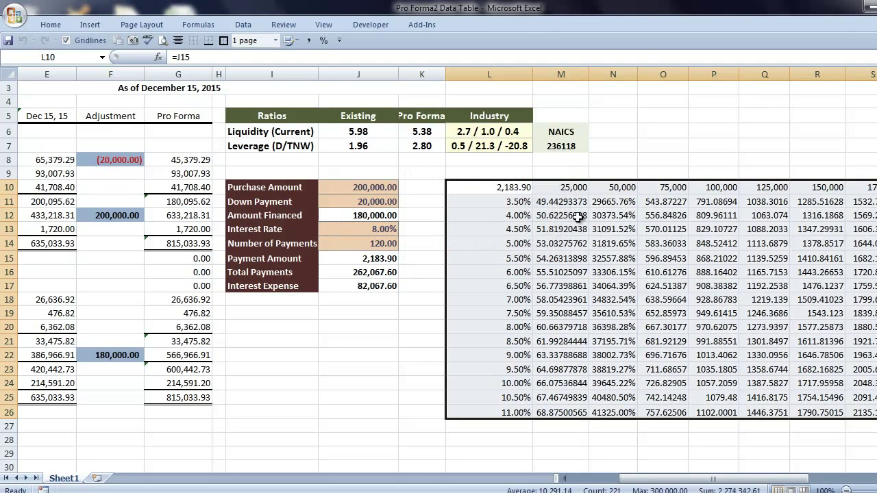
# Step: Apply the Comma [0] cell style to the payment results M11:X26, then select the loan-amount row
pyautogui.click(547, 201)
pyautogui.hotkey('ctrl', 'shift', 'Right')
pyautogui.hotkey('ctrl', 'shift', 'Down')
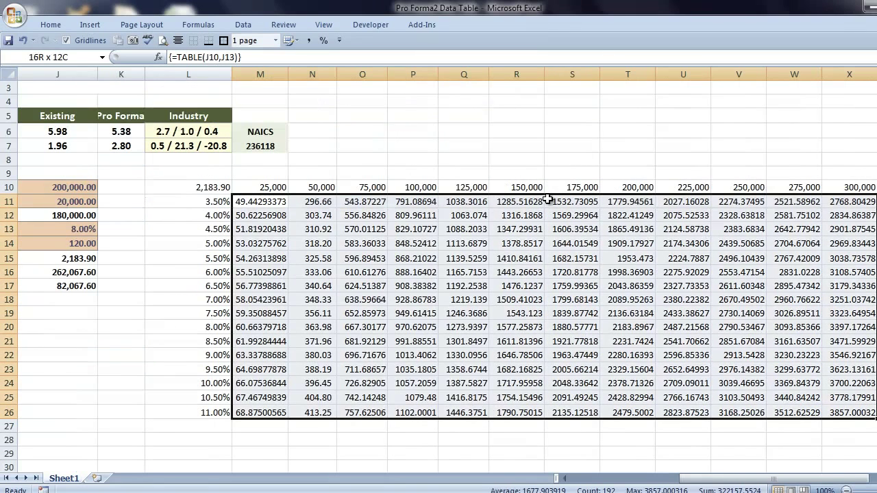
pyautogui.click(289, 40)
pyautogui.click(388, 280)
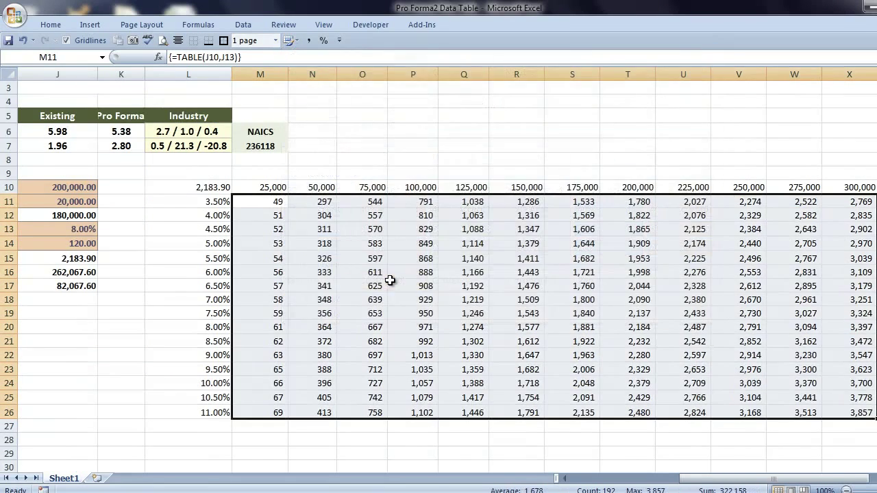
pyautogui.click(204, 190)
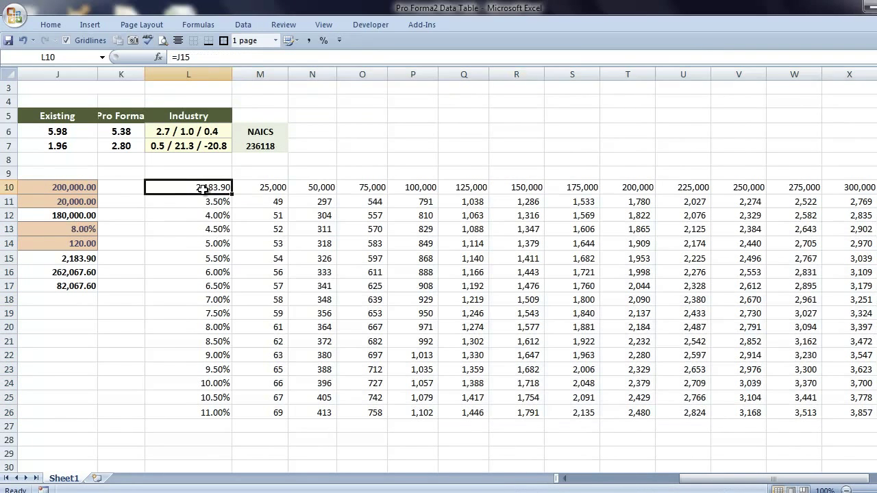
pyautogui.hotkey('ctrl', 'shift', 'Right')
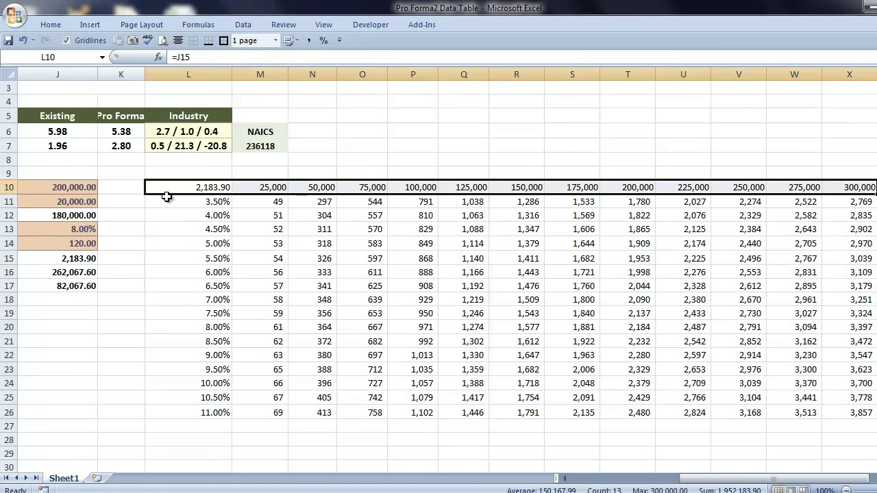
# Step: Give the loan-amount row L10:X10 and rate column L11:L26 the blue Accent1 cell style
pyautogui.moveTo(169, 202); pyautogui.dragTo(183, 414)
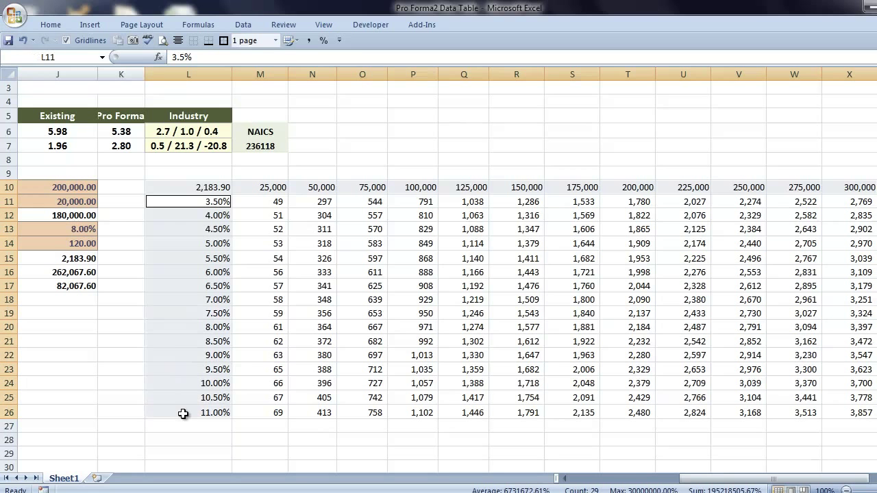
pyautogui.click(298, 41)
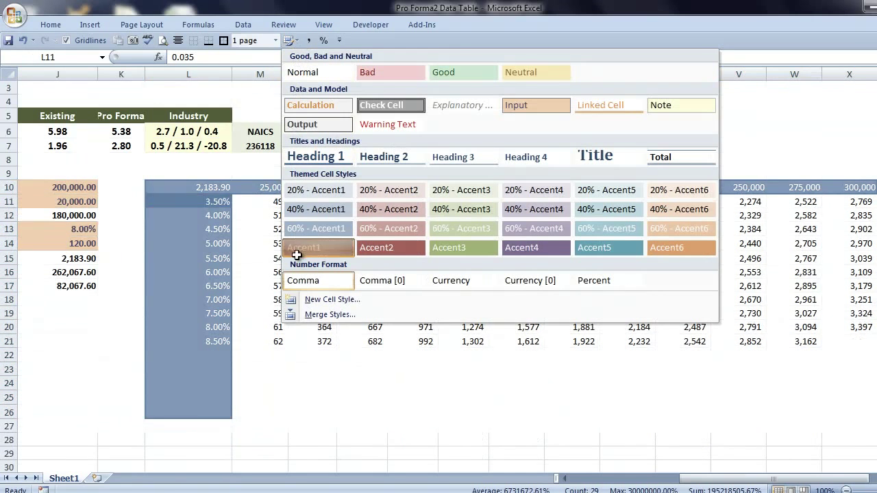
pyautogui.click(299, 257)
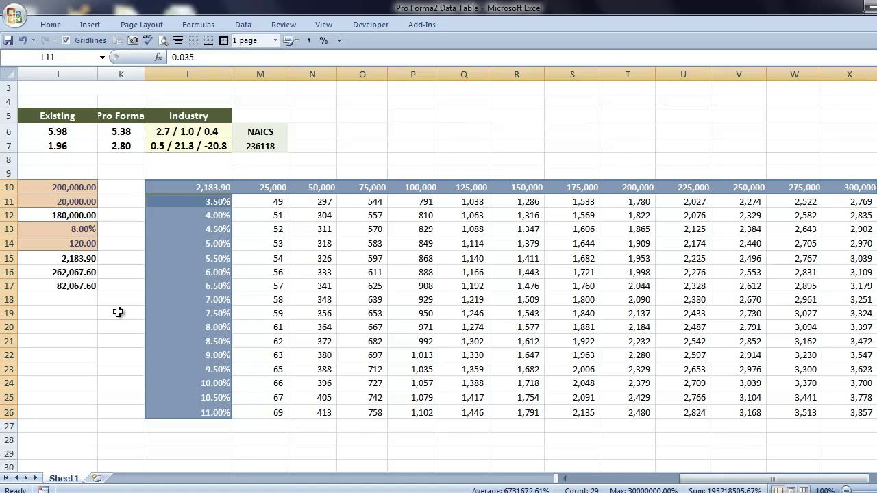
pyautogui.click(209, 327)
pyautogui.press('Right')
pyautogui.press('Right')
pyautogui.press('Right')
pyautogui.press('Right')
pyautogui.press('Right')
pyautogui.press('Right')
pyautogui.press('Right')
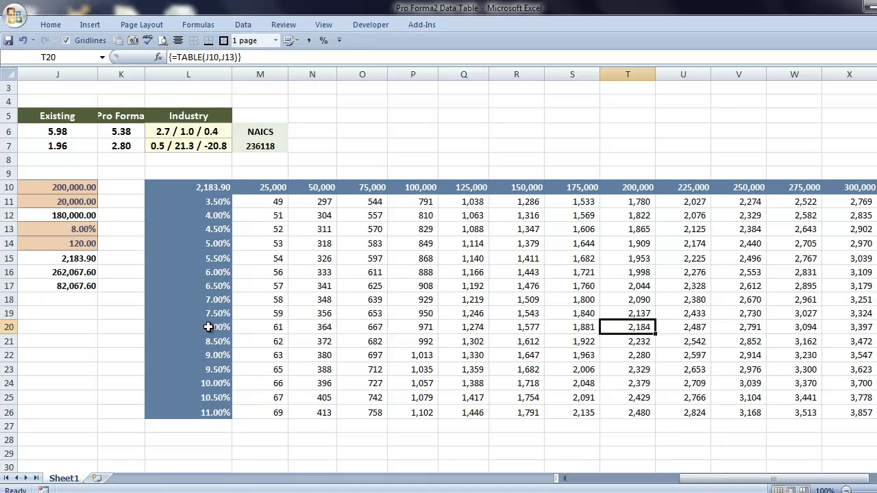
# Step: Zoom to 90% and scroll left so the balance sheet, calculator and payment table all show
pyautogui.click(846, 490)
pyautogui.moveTo(828, 483); pyautogui.dragTo(748, 487)
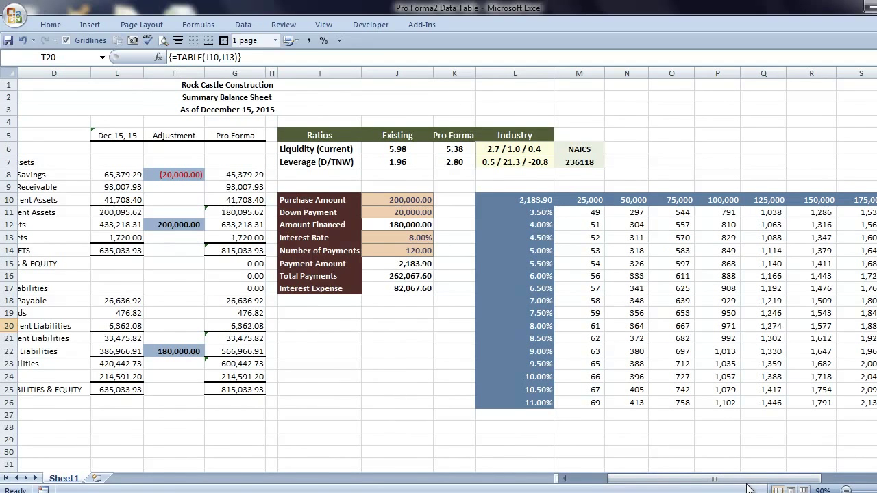